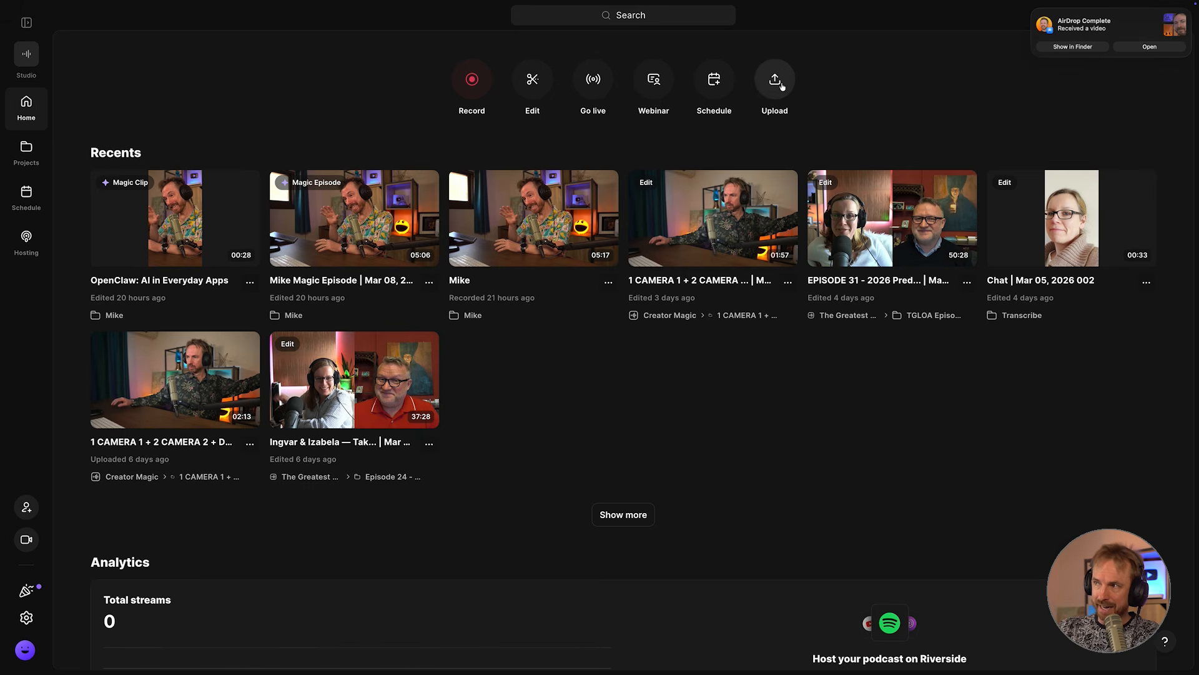
Upload the video file IMG 1511 as a recording with 1 speaker.
left_click(776, 82)
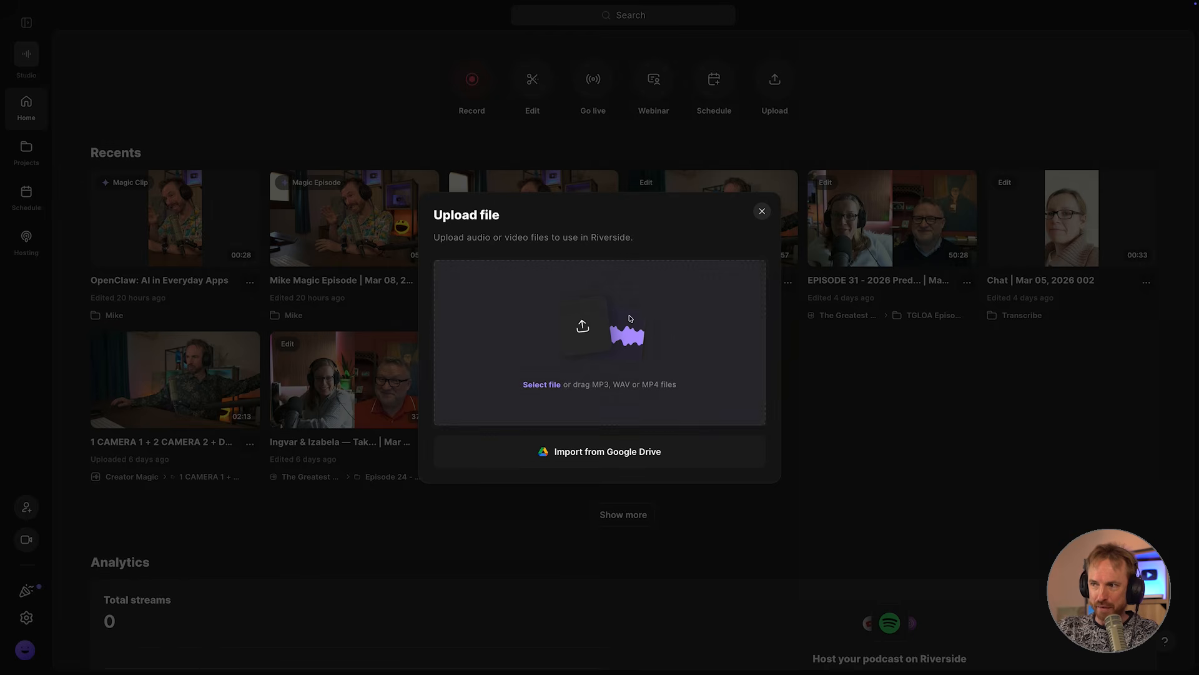
left_click_drag(630, 319, 630, 318)
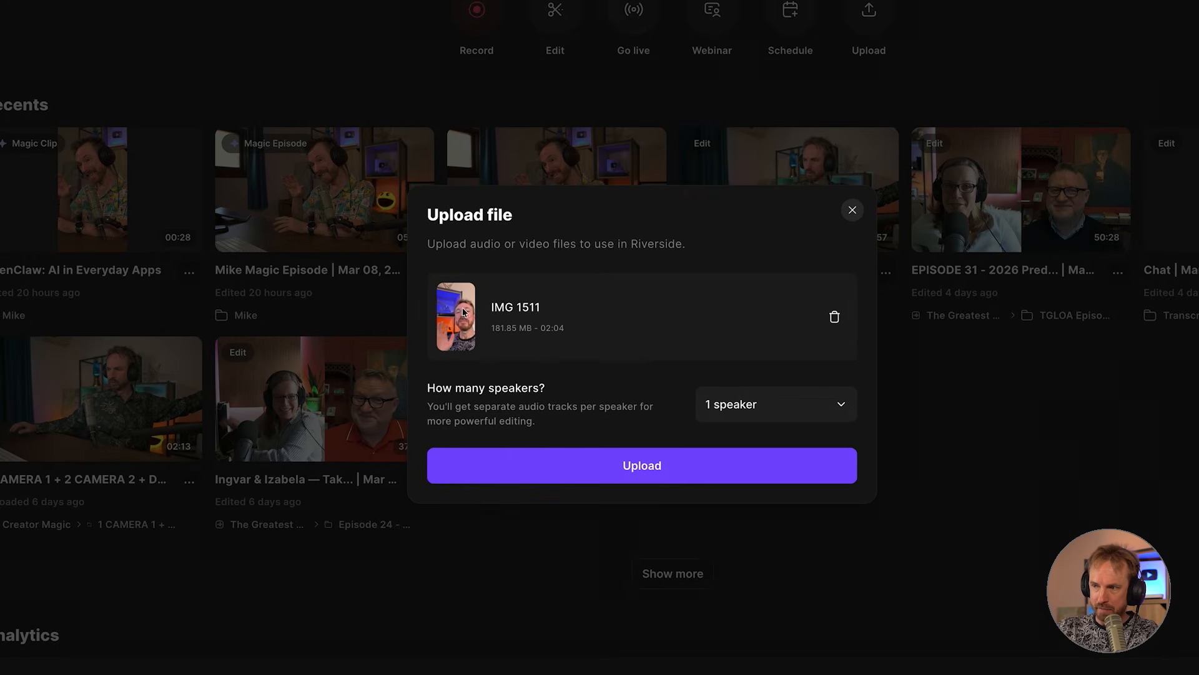
left_click(581, 463)
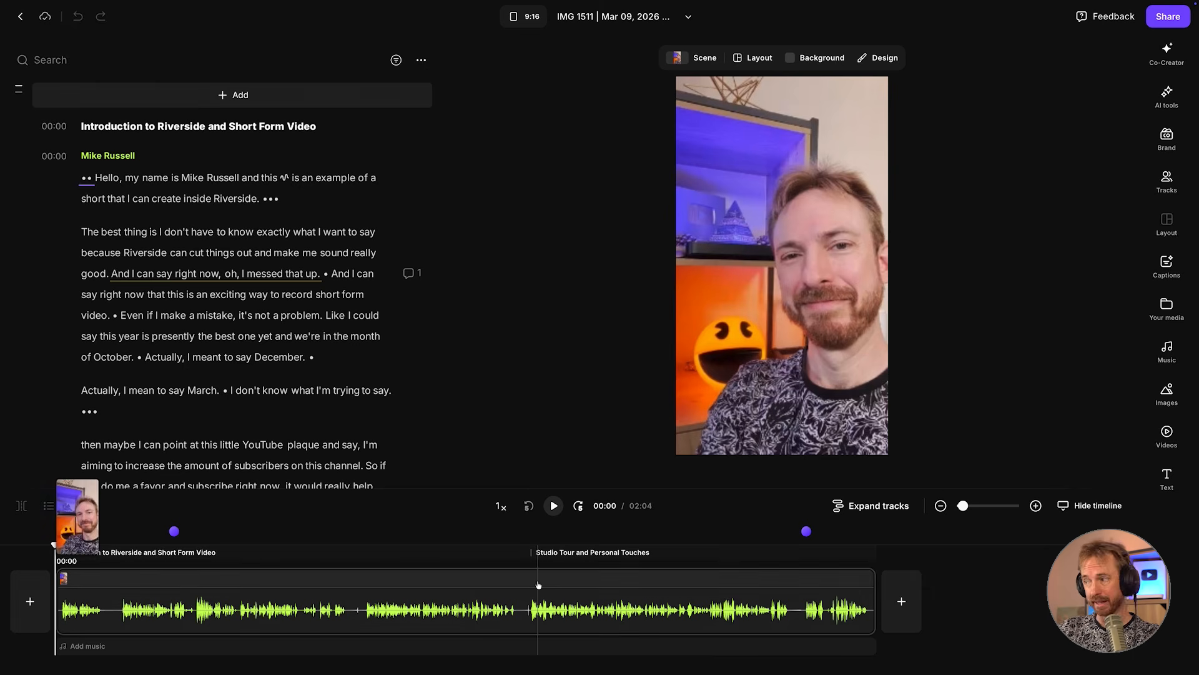
Enter an AI B-roll video prompt beginning with "Big" and open the video files in the media library.
left_click(1156, 436)
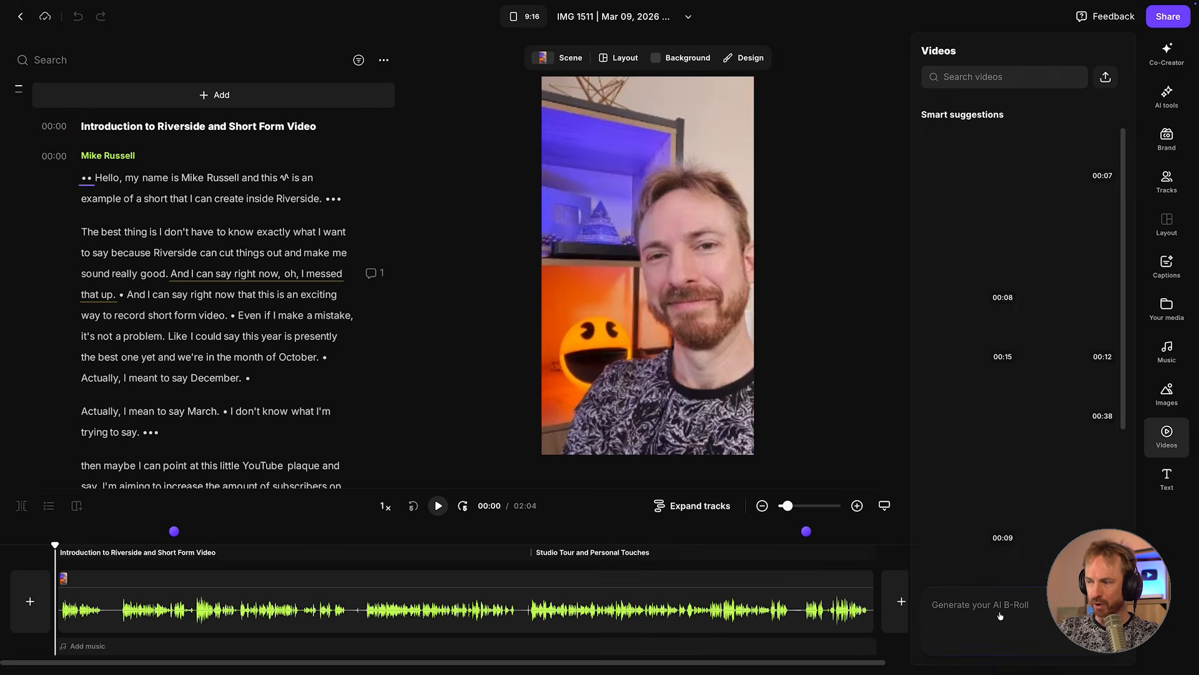
left_click(921, 564)
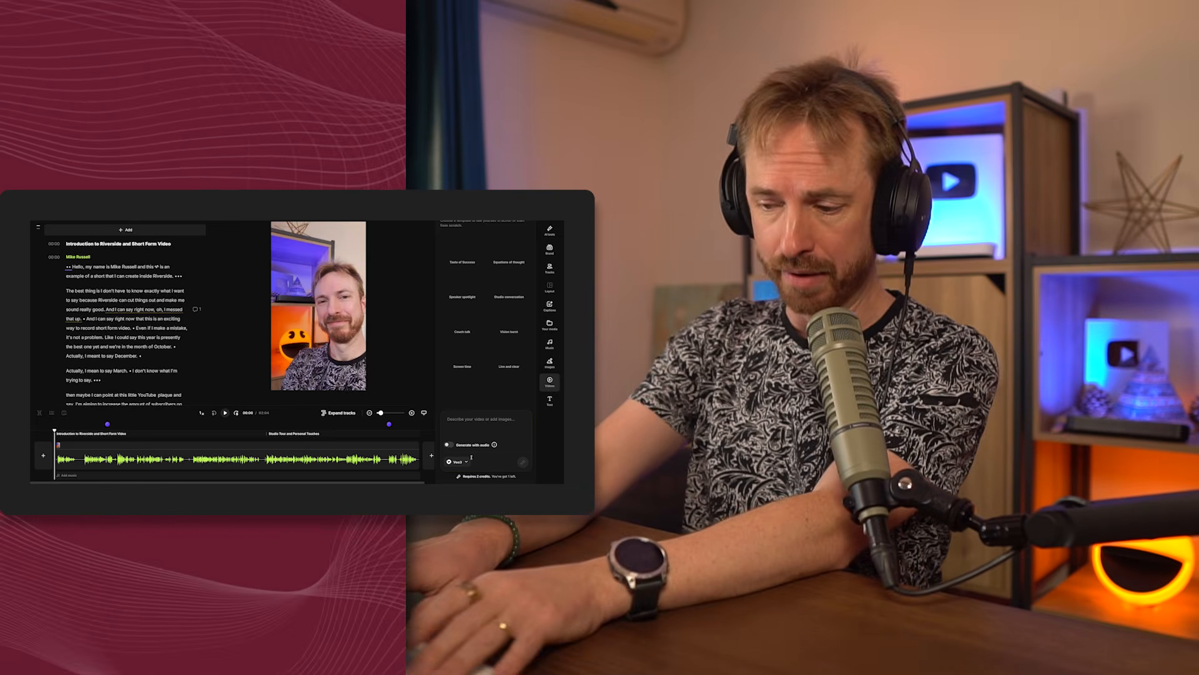
type("Big")
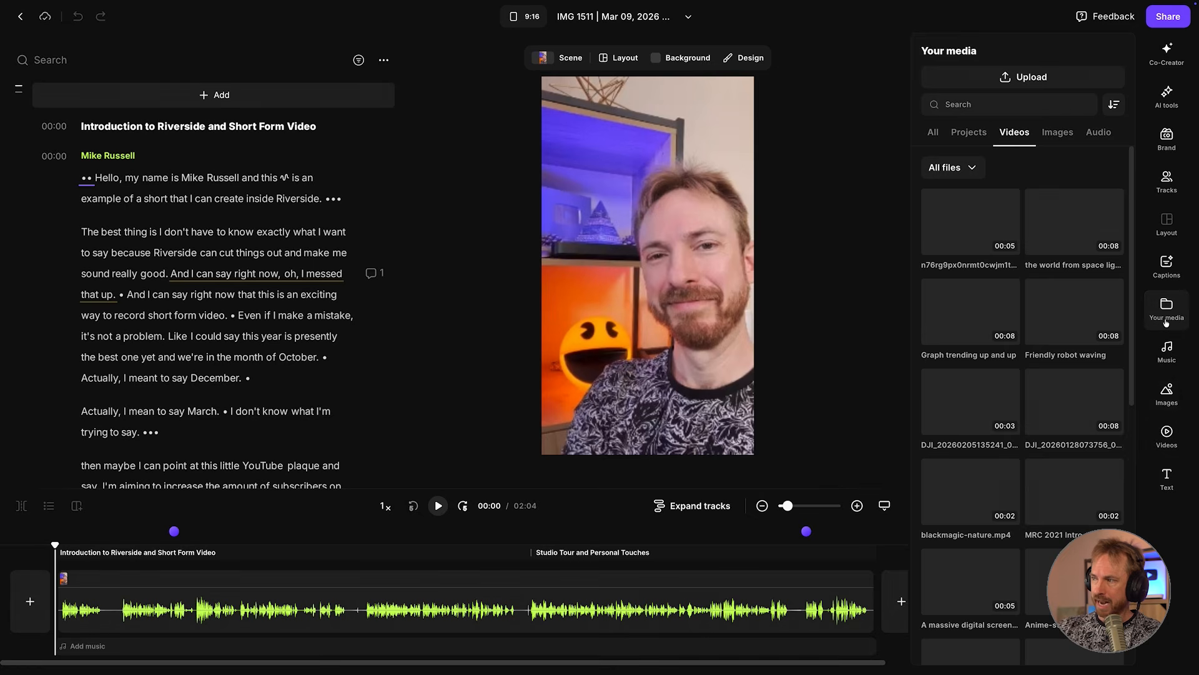
left_click(1165, 322)
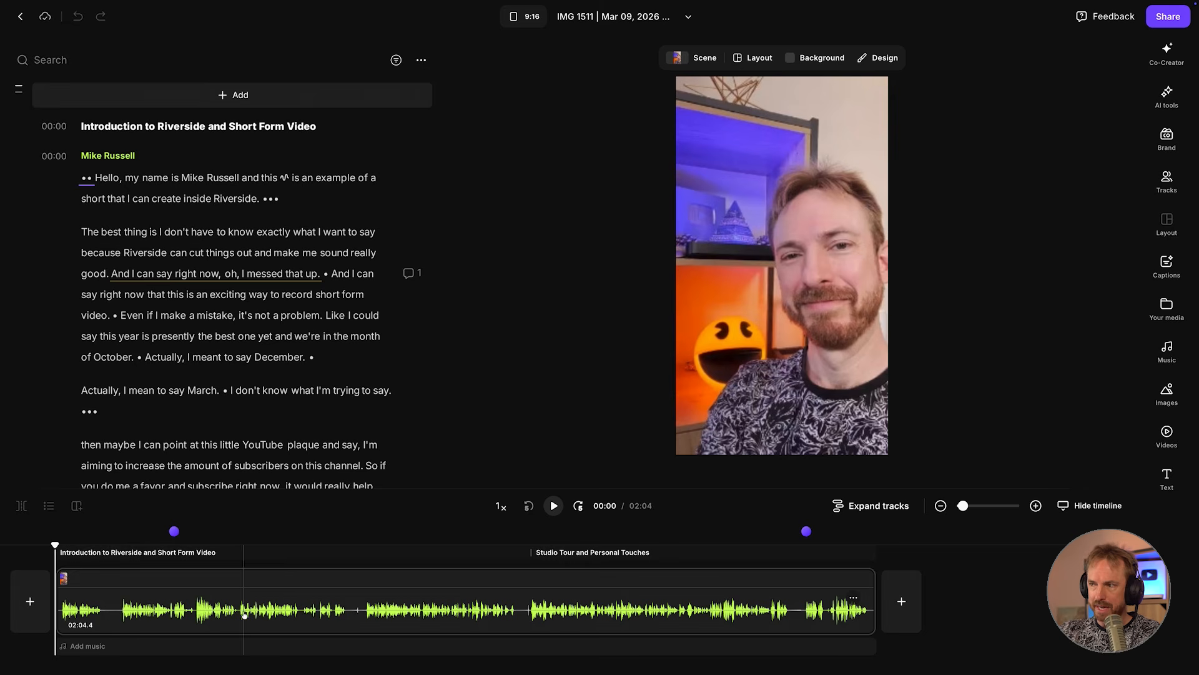
Preview the recording at several points along the timeline, from the introduction to the studio tour.
left_click(118, 578)
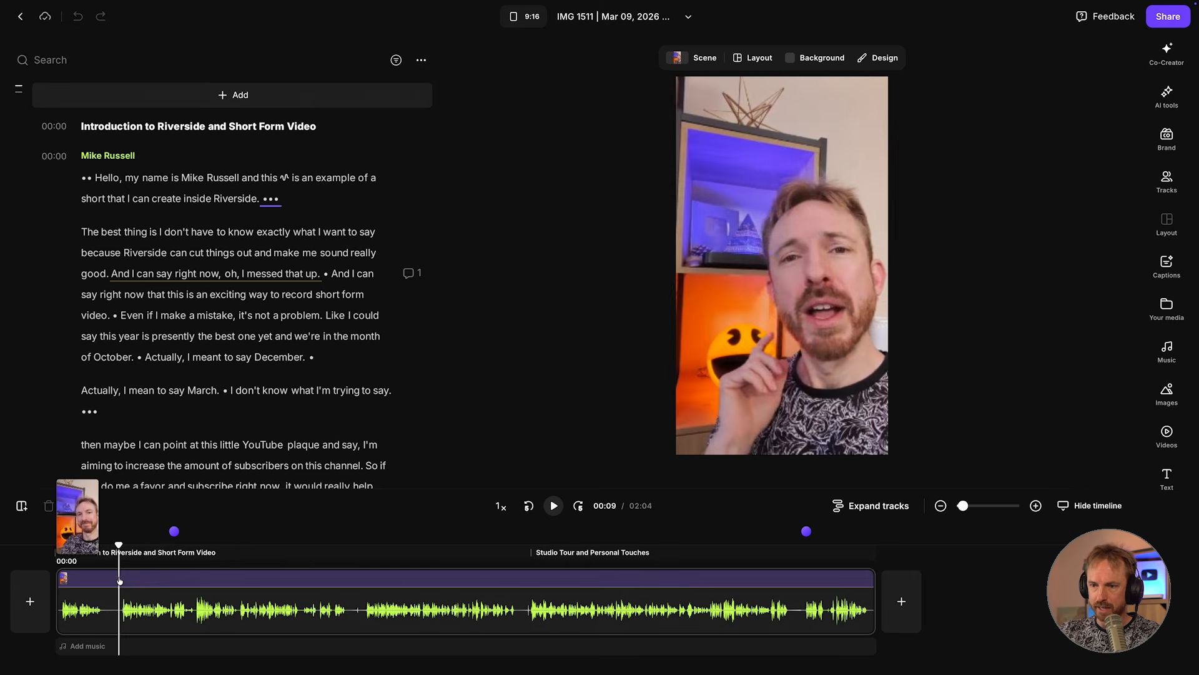
left_click(156, 579)
left_click(224, 555)
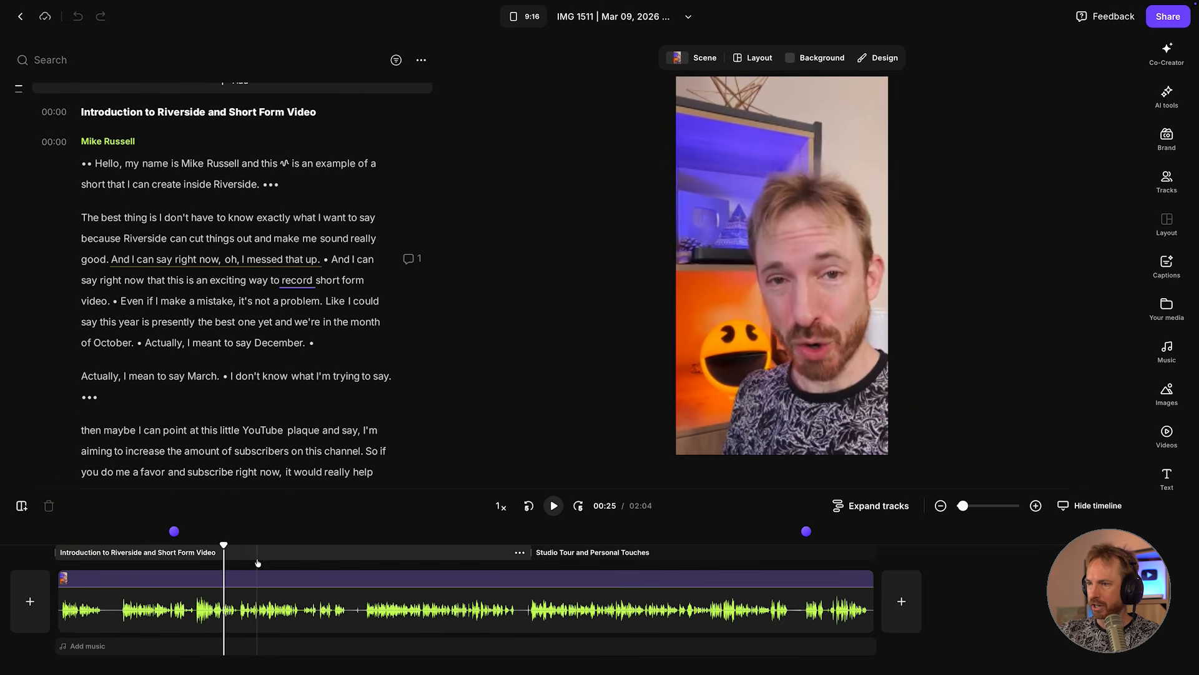
left_click(389, 611)
left_click(498, 606)
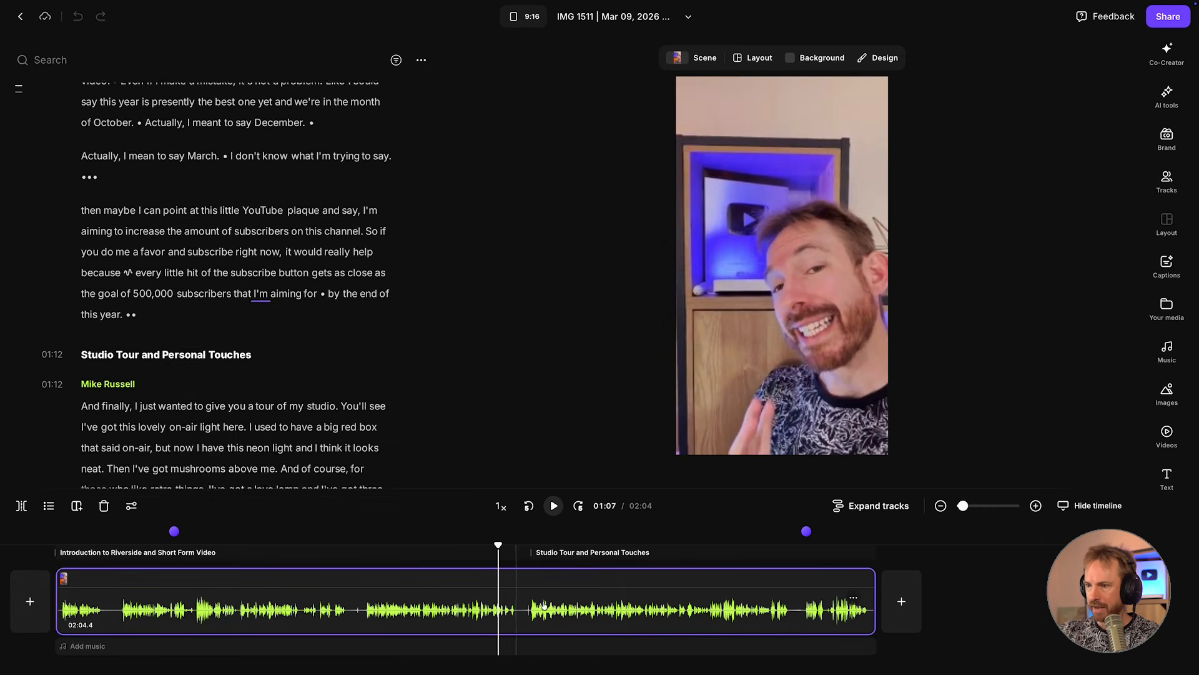
left_click(695, 605)
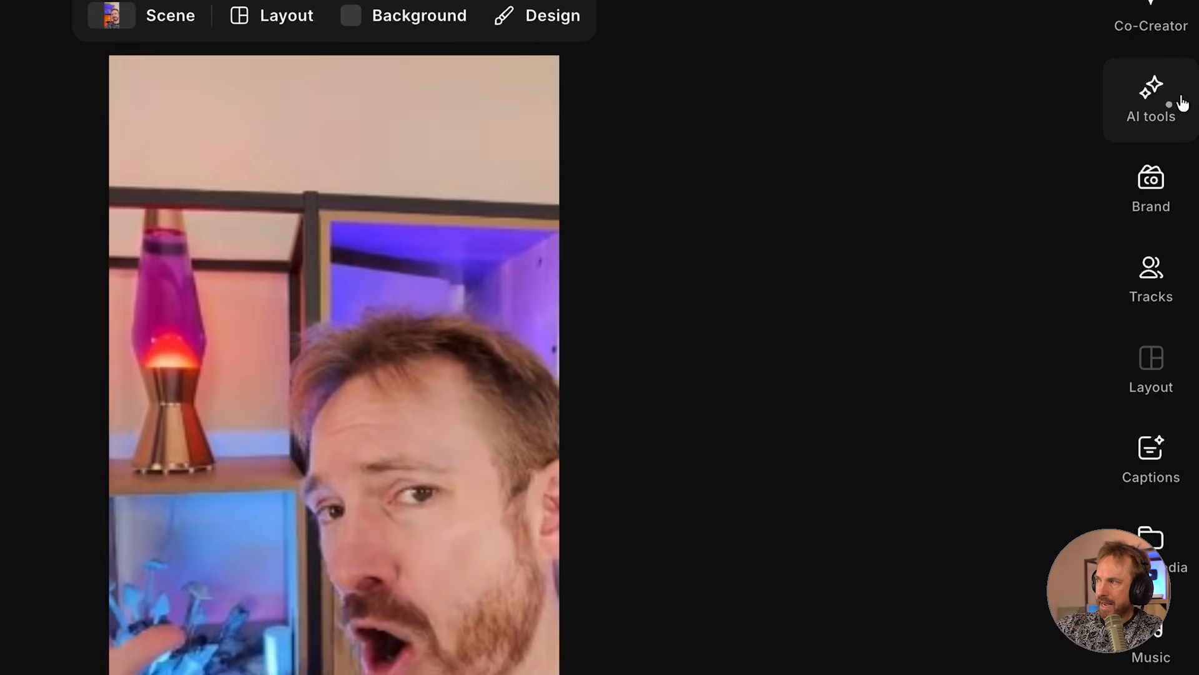
Cut the pauses from the recording with Remove pauses set to its maximum level.
left_click(1181, 101)
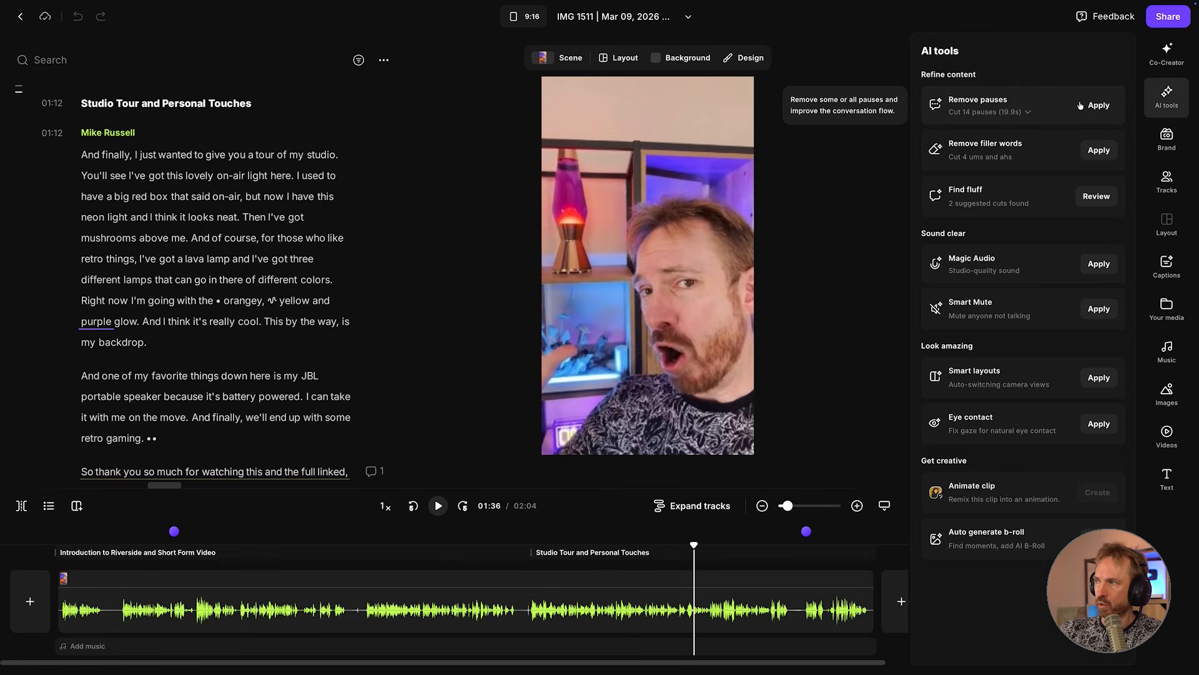
left_click(987, 113)
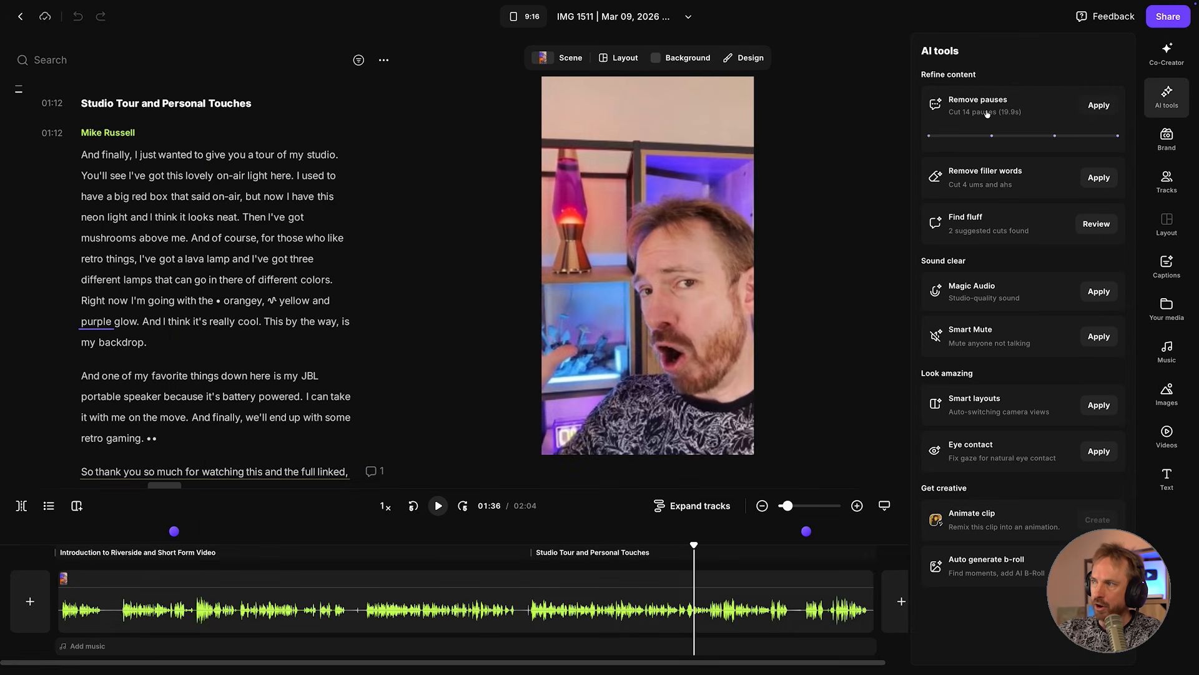
left_click_drag(931, 136, 978, 139)
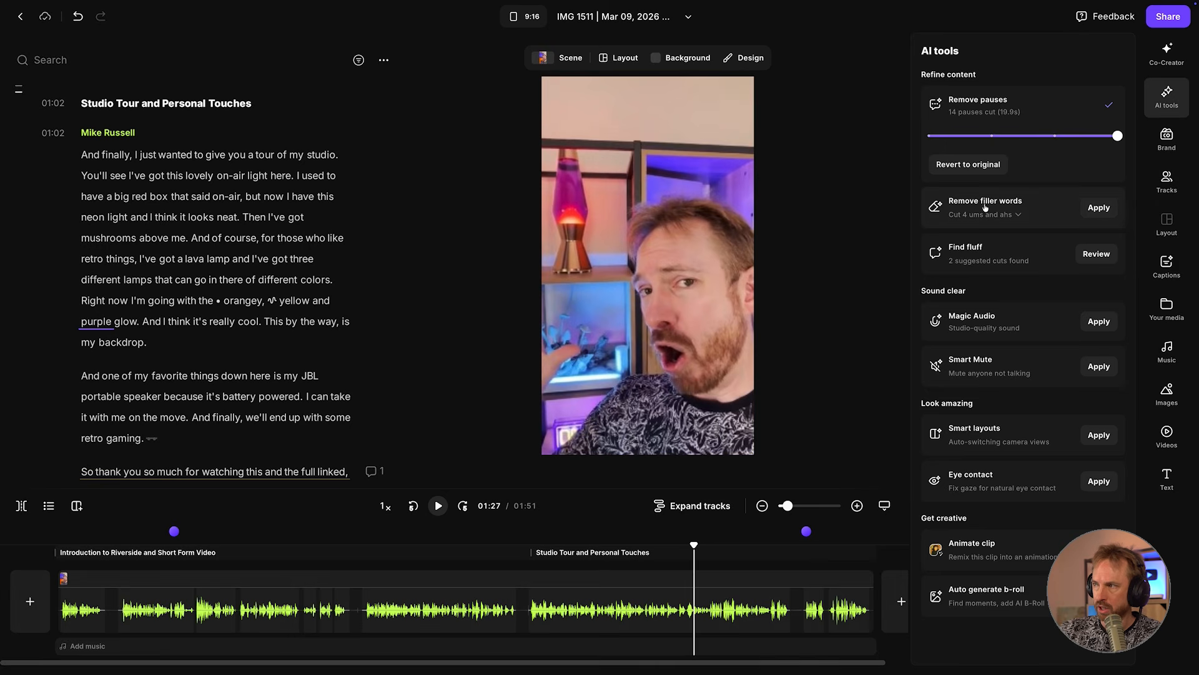
Remove the filler words from the recording using the Smart removal method.
left_click(983, 213)
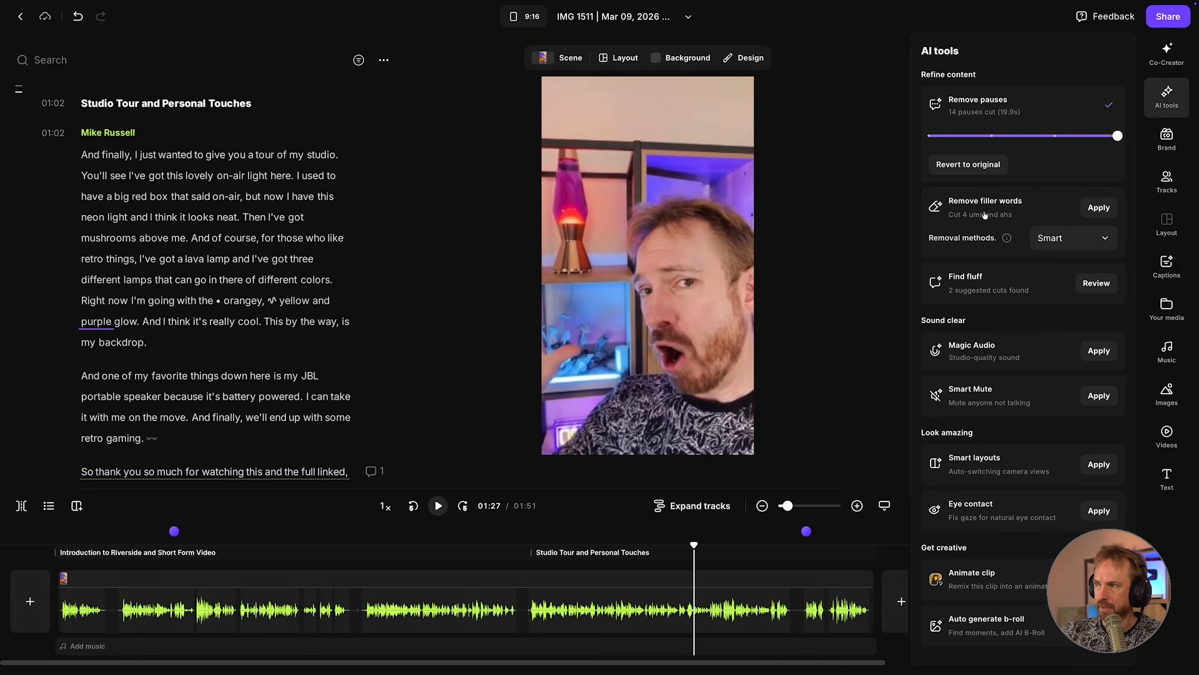
left_click(1062, 238)
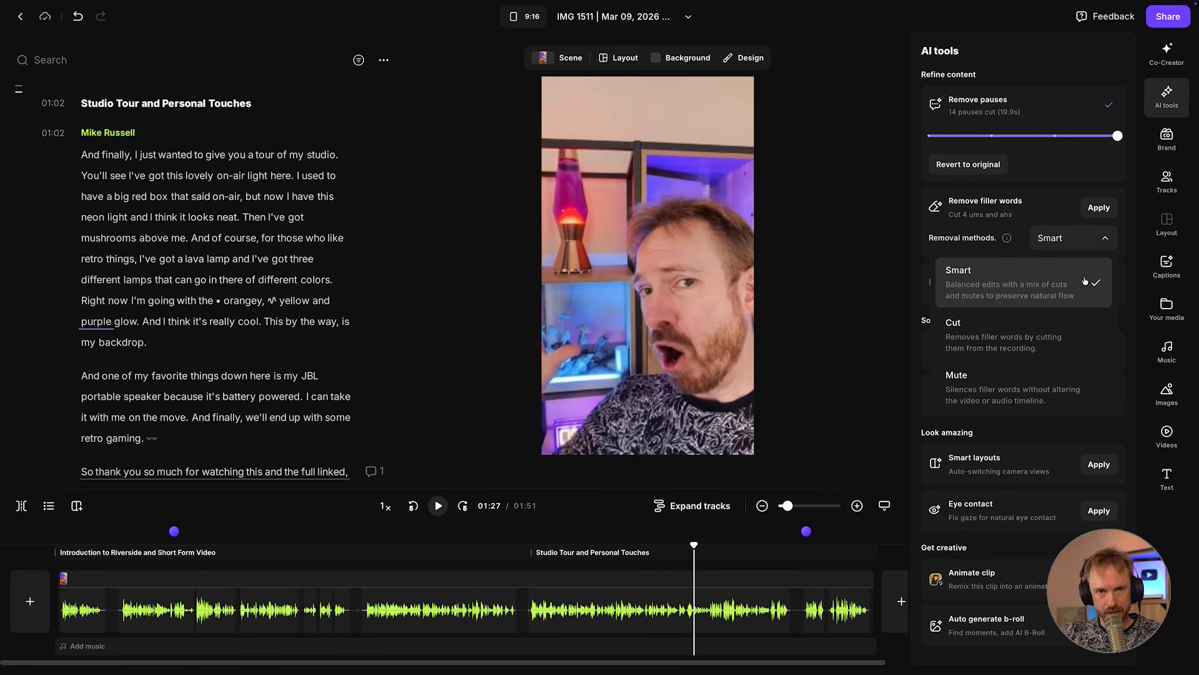
left_click(1098, 210)
left_click(1096, 211)
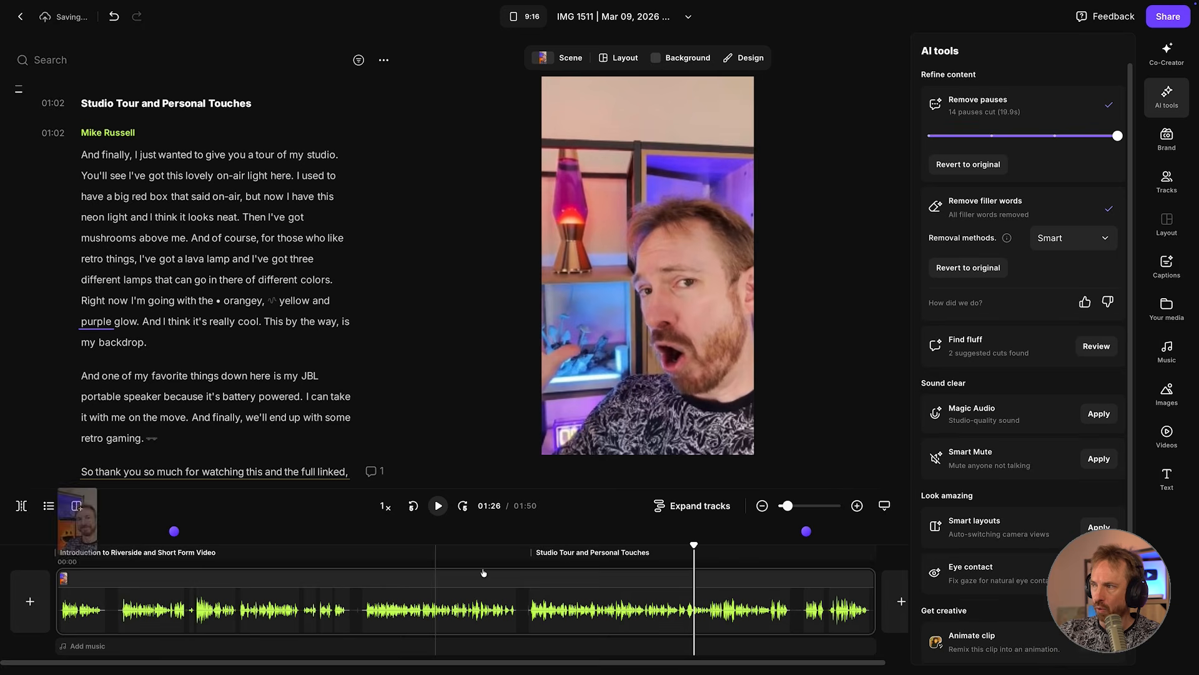
Review the Find fluff suggestions, apply both suggested cuts, and play the edited video from the word "Hello".
left_click(1013, 353)
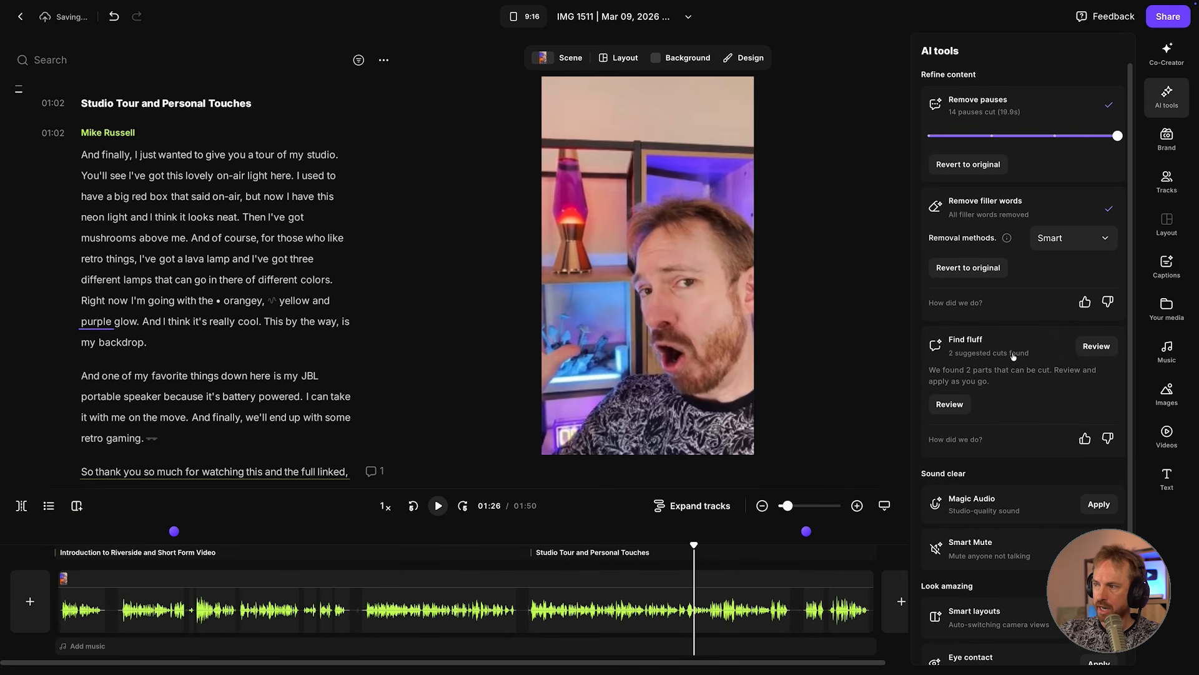
left_click(1109, 345)
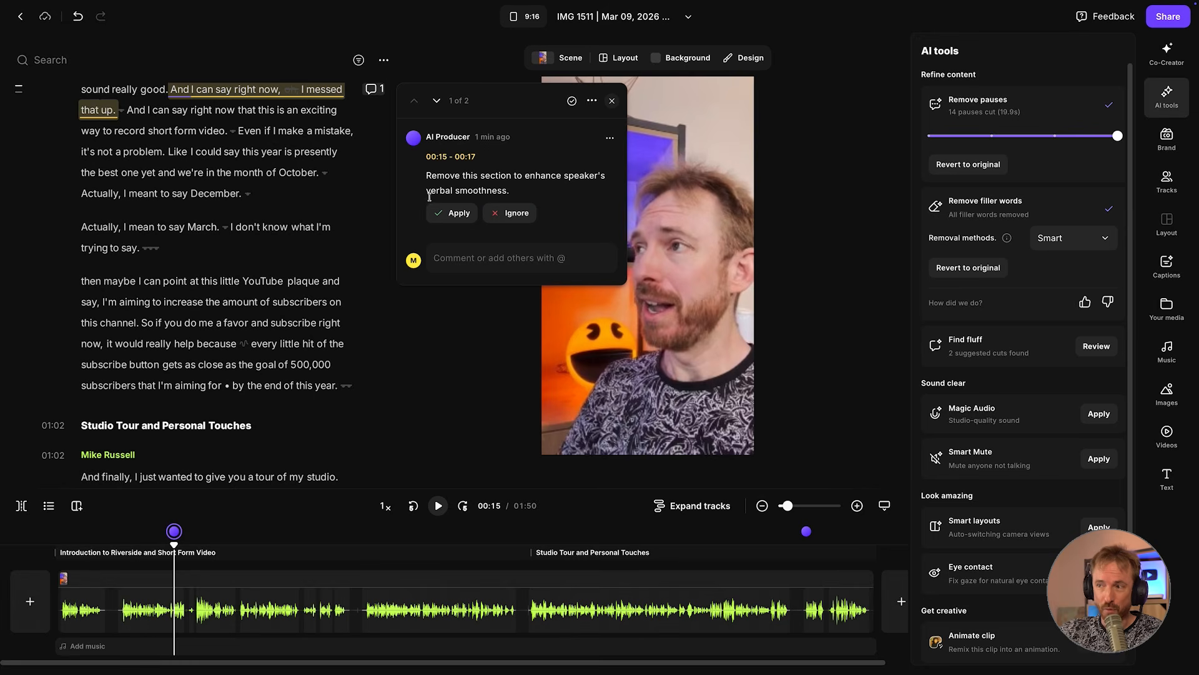
left_click(446, 212)
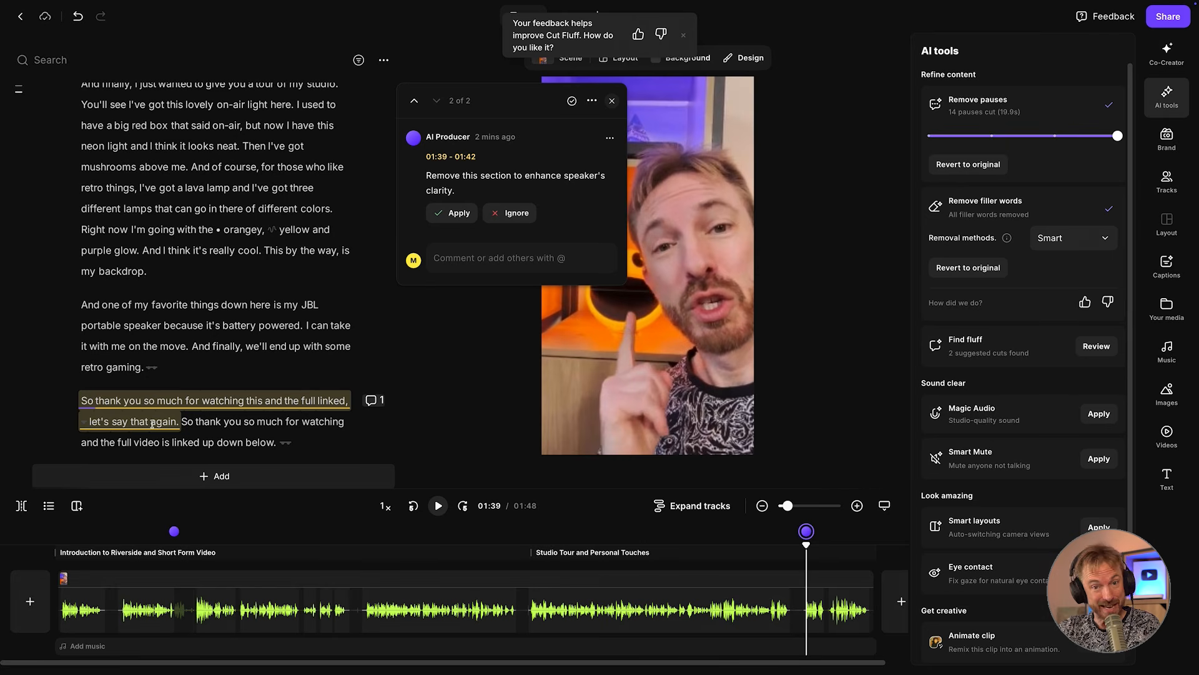
left_click(459, 213)
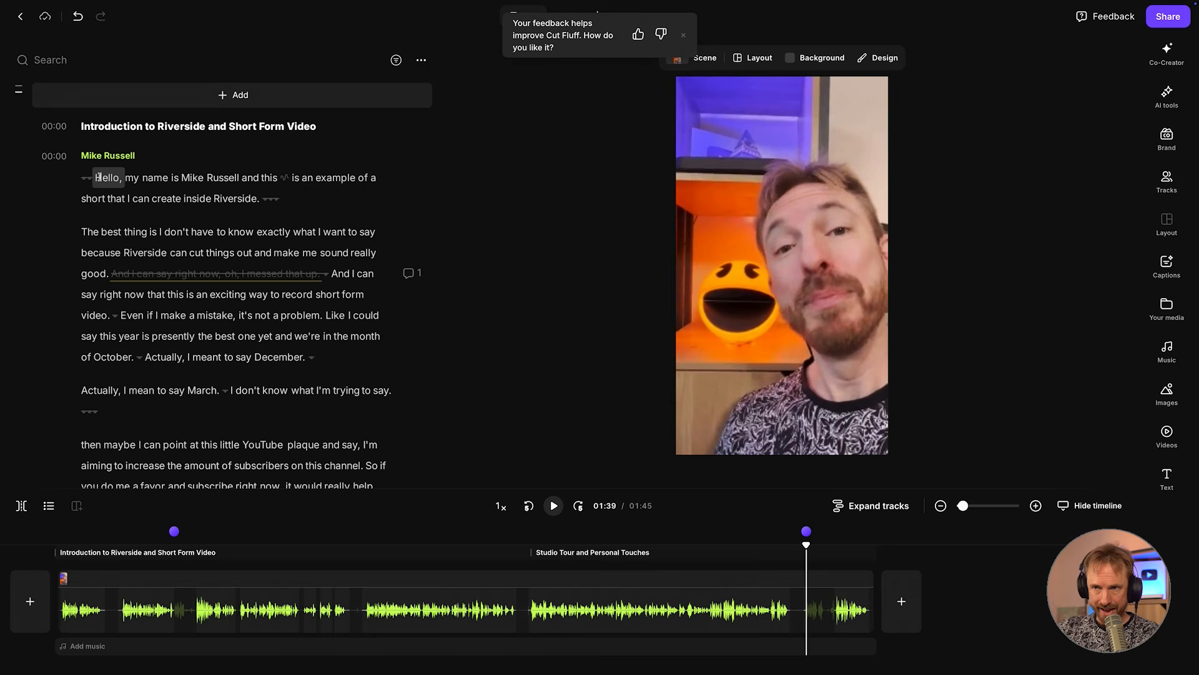
left_click(98, 177)
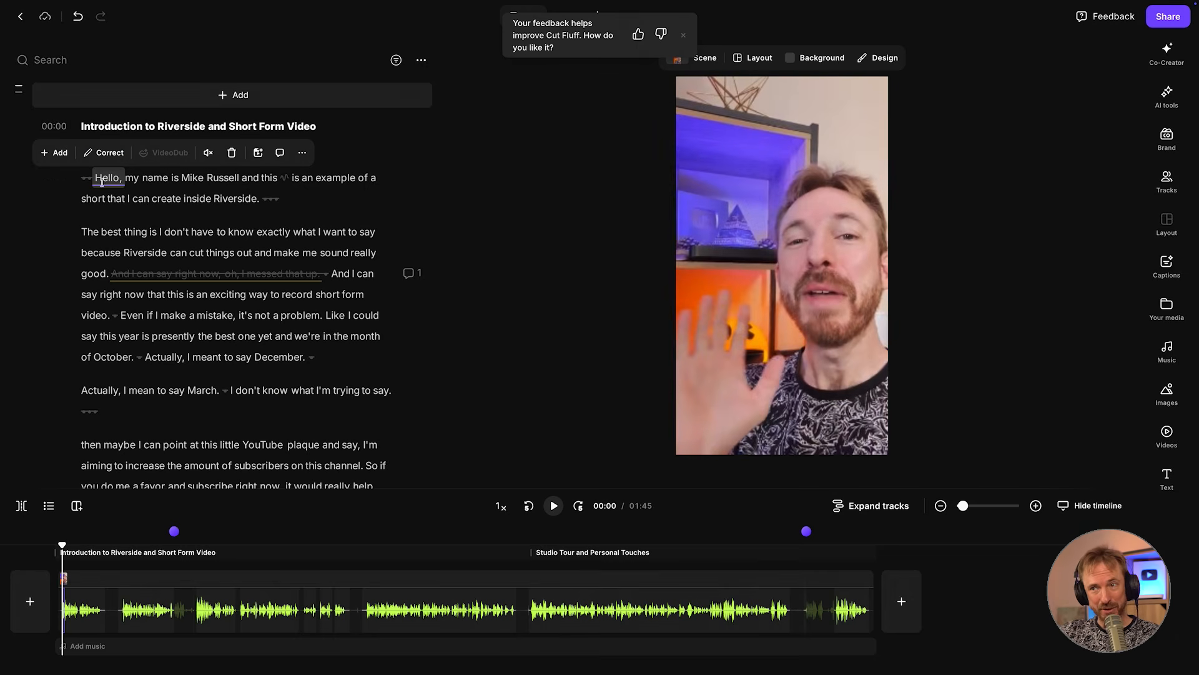
key("space")
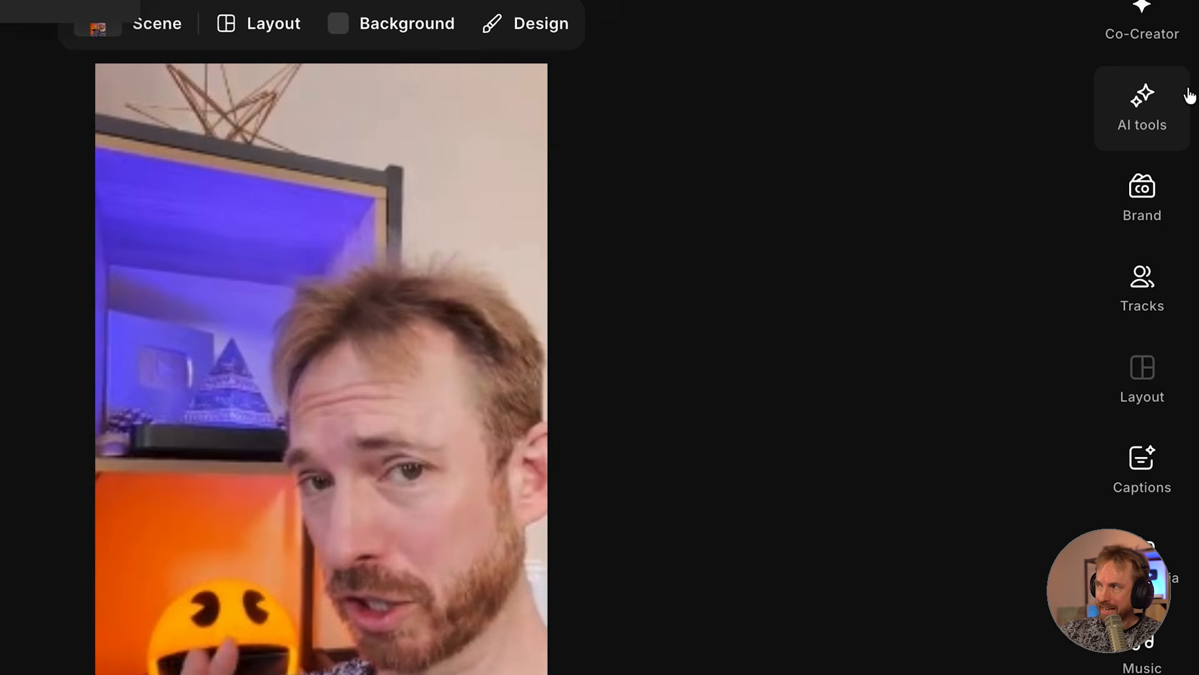
Apply Magic Audio to the speaker's track and listen to the enhanced sound from the word "Hello".
left_click(1189, 92)
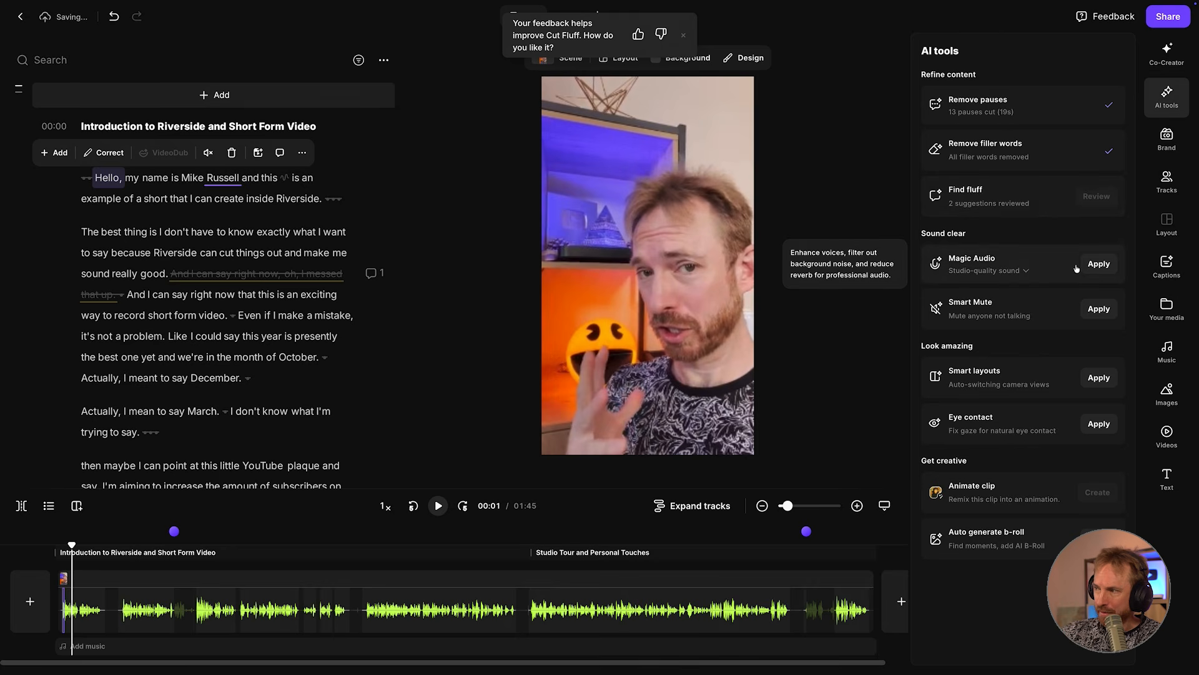
left_click(1023, 271)
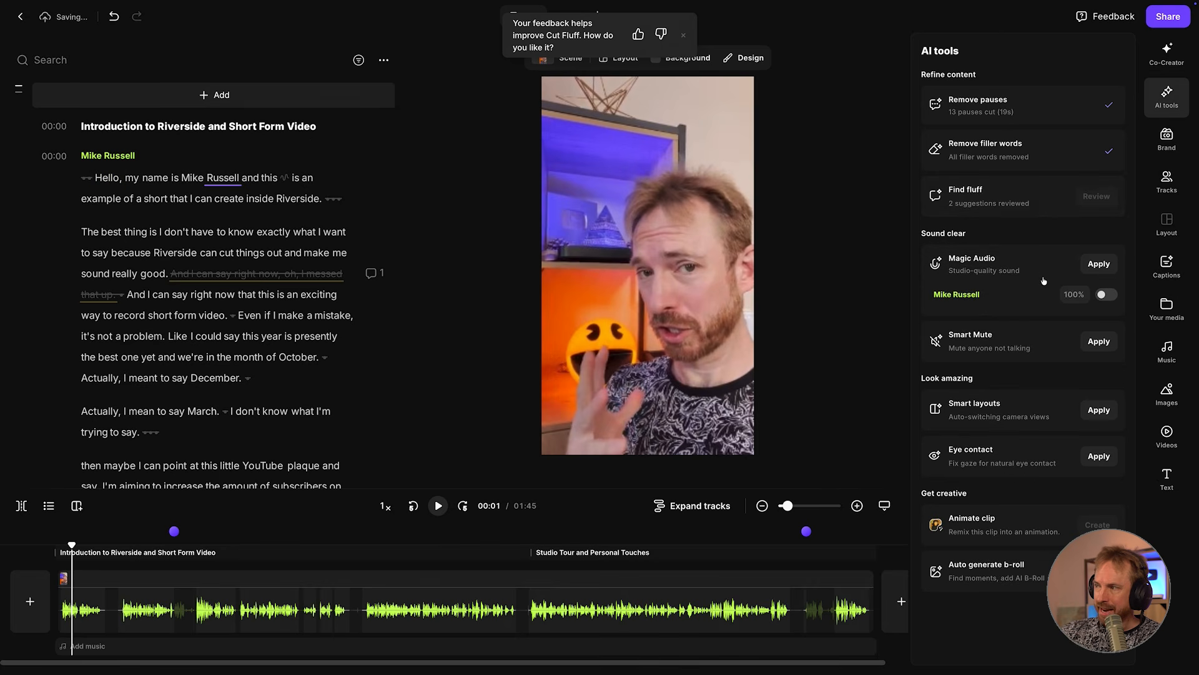
left_click(1099, 264)
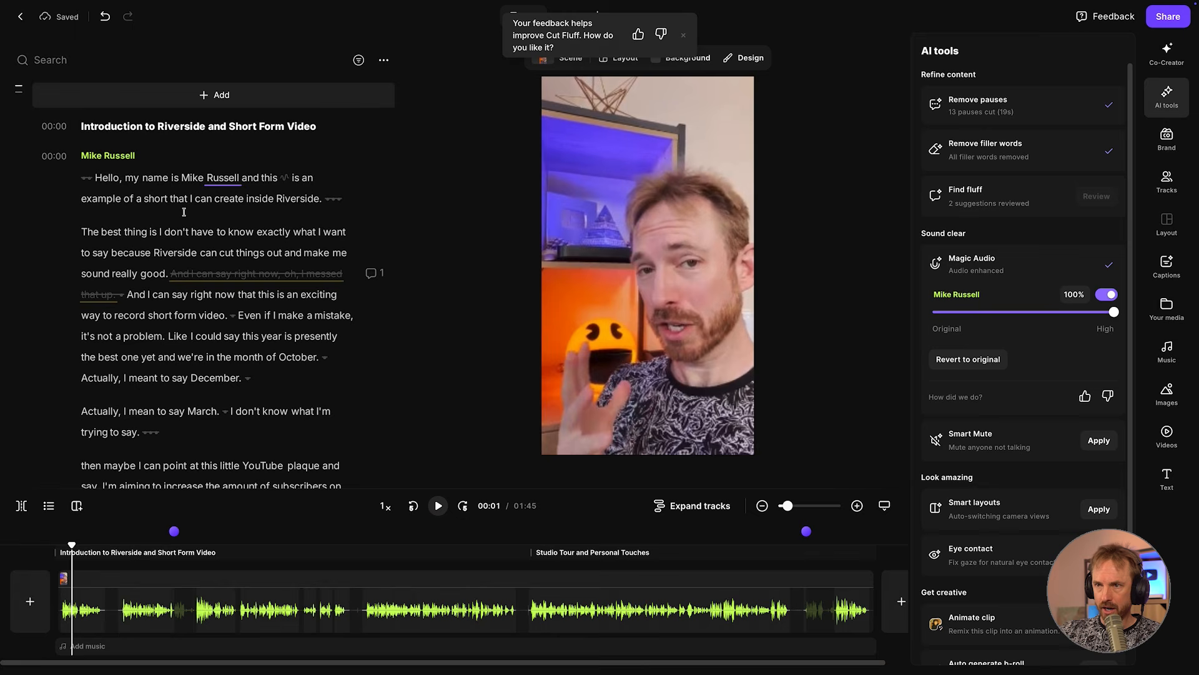
left_click(100, 177)
key("space")
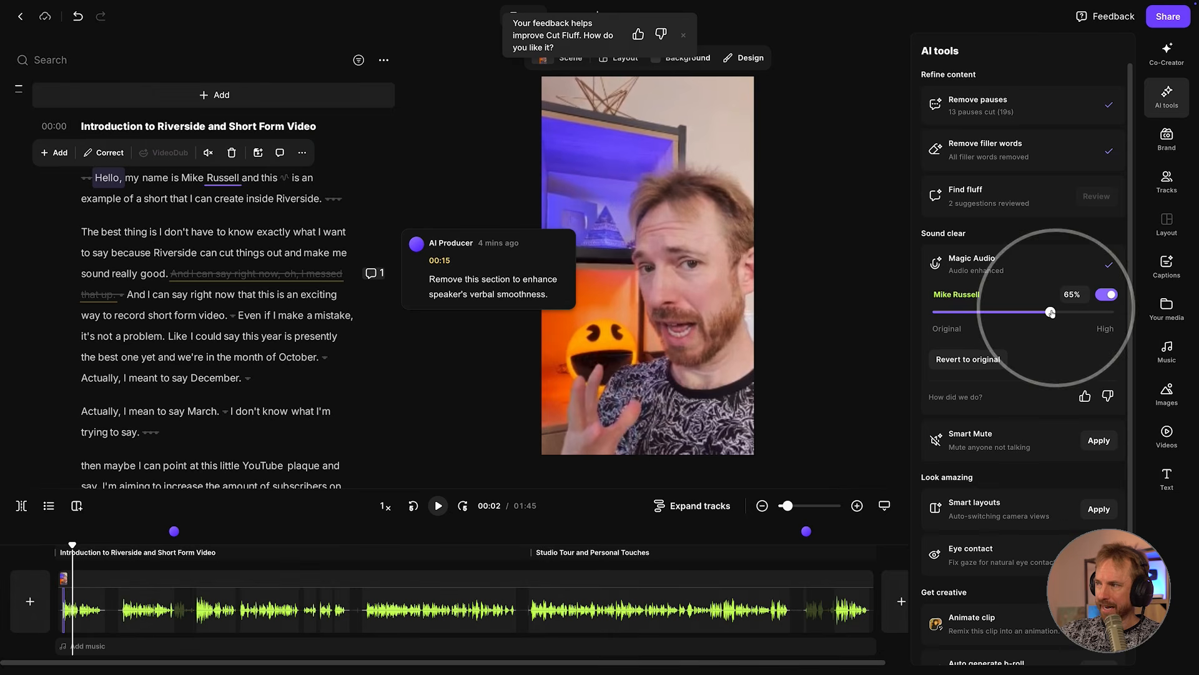
Try Magic Audio strengths of 65% and 29% on the opening words, and settle on 44%.
left_click(1051, 313)
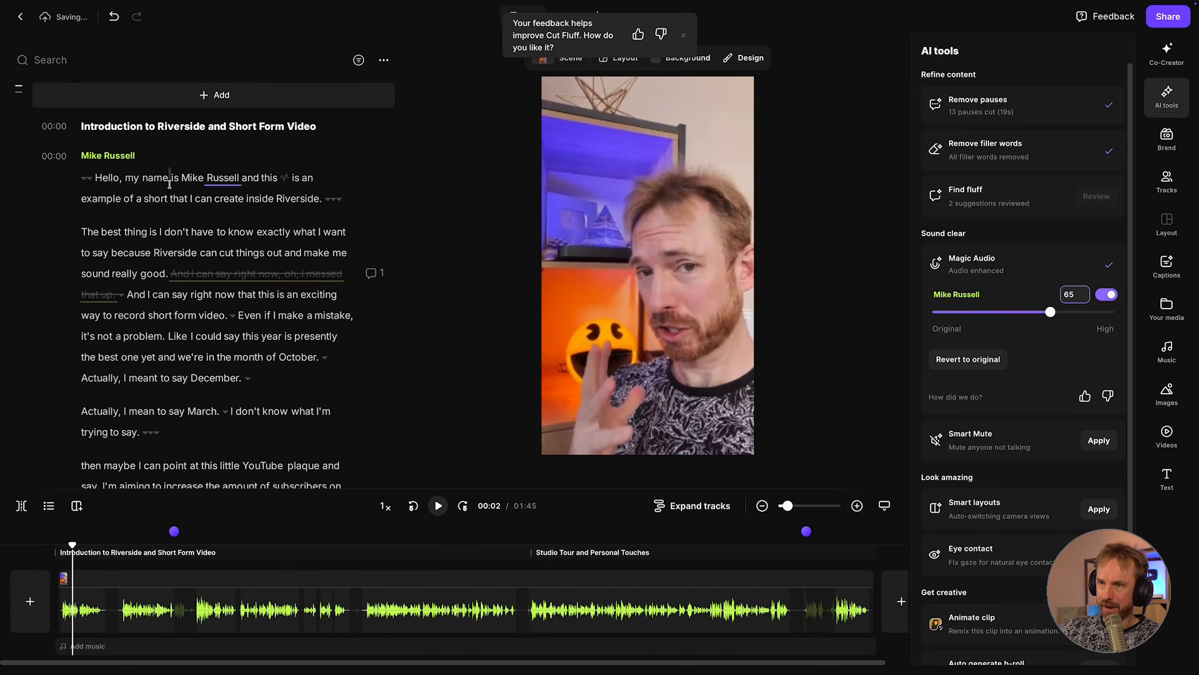
left_click(119, 179)
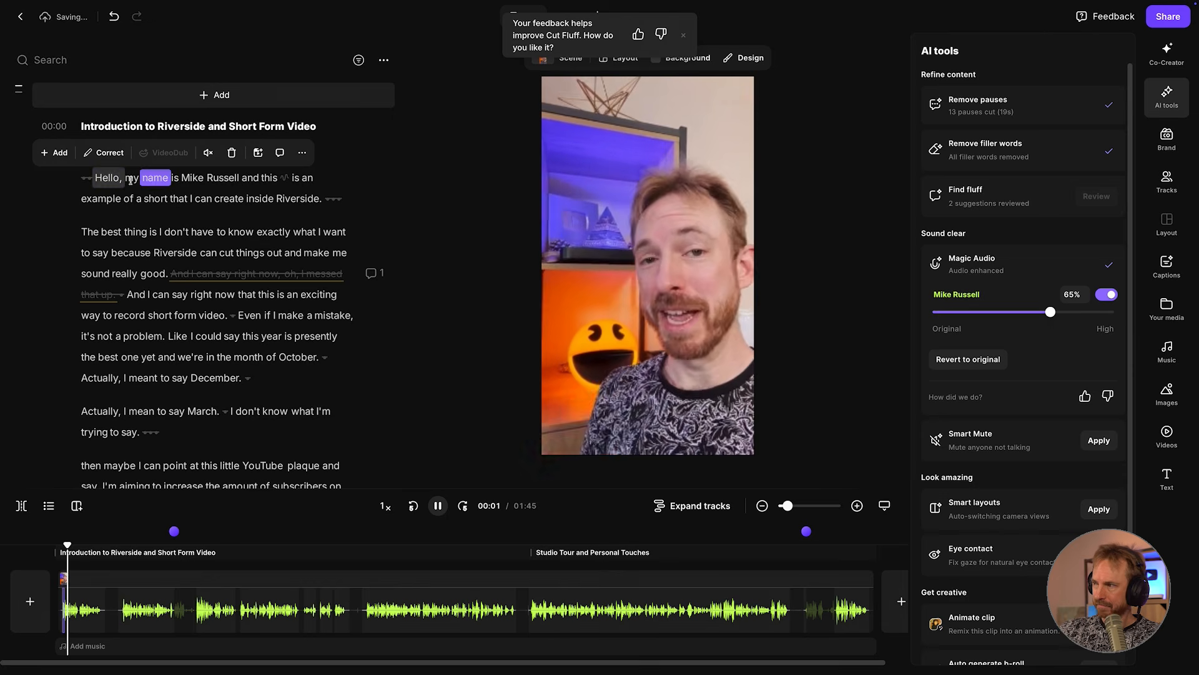
left_click(987, 312)
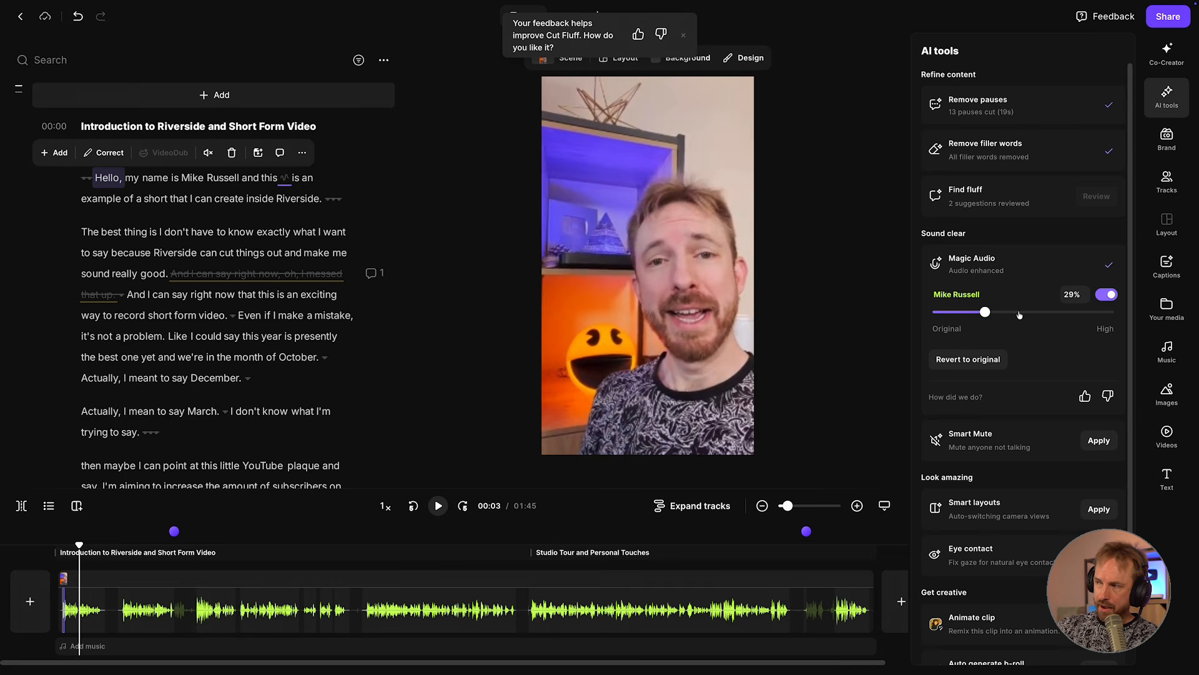
left_click(1013, 315)
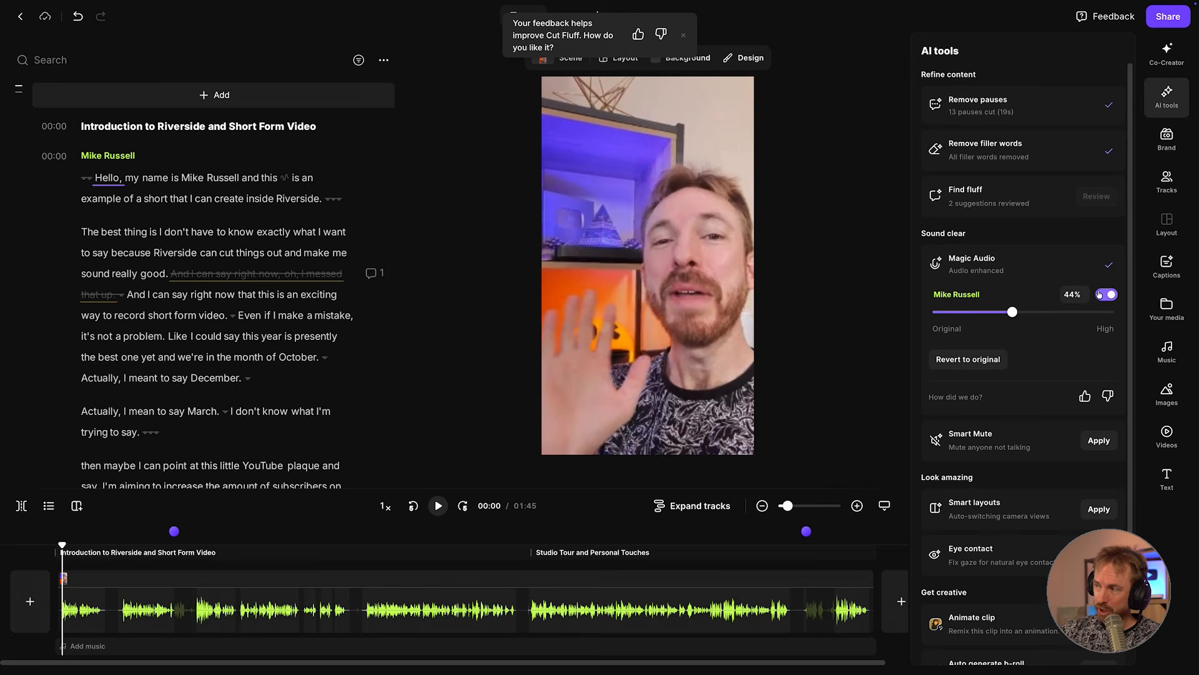
Compare the opening words with Magic Audio switched off and switched back on at 44%.
left_click(1114, 295)
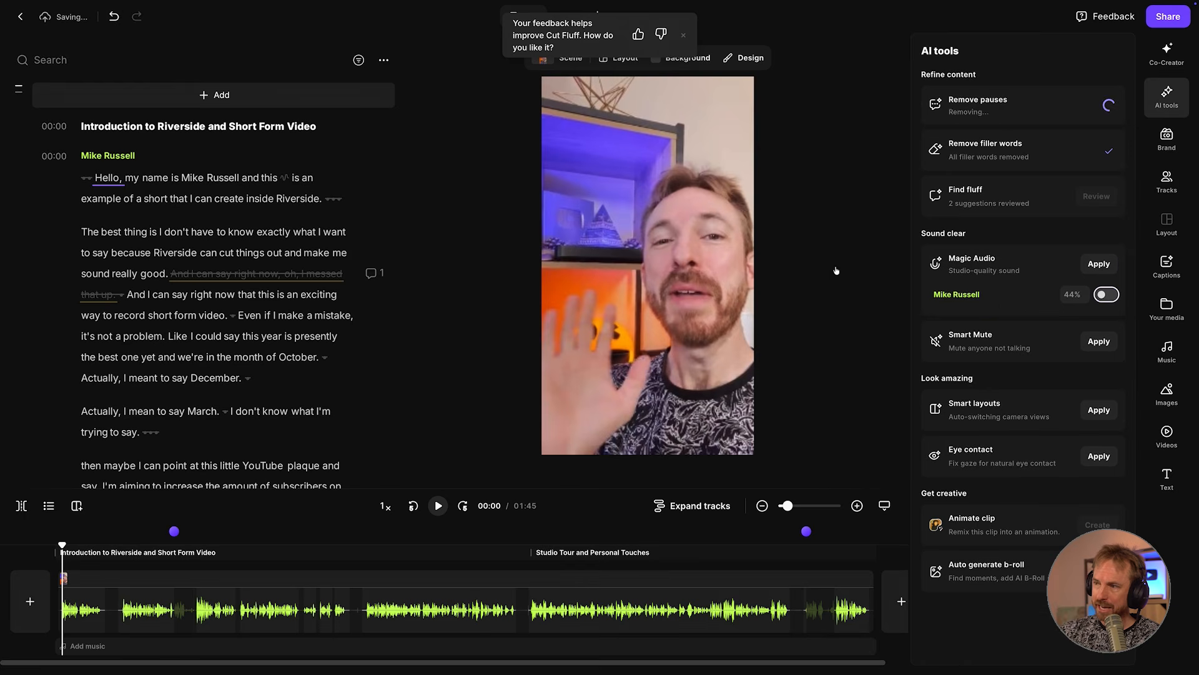
left_click(108, 180)
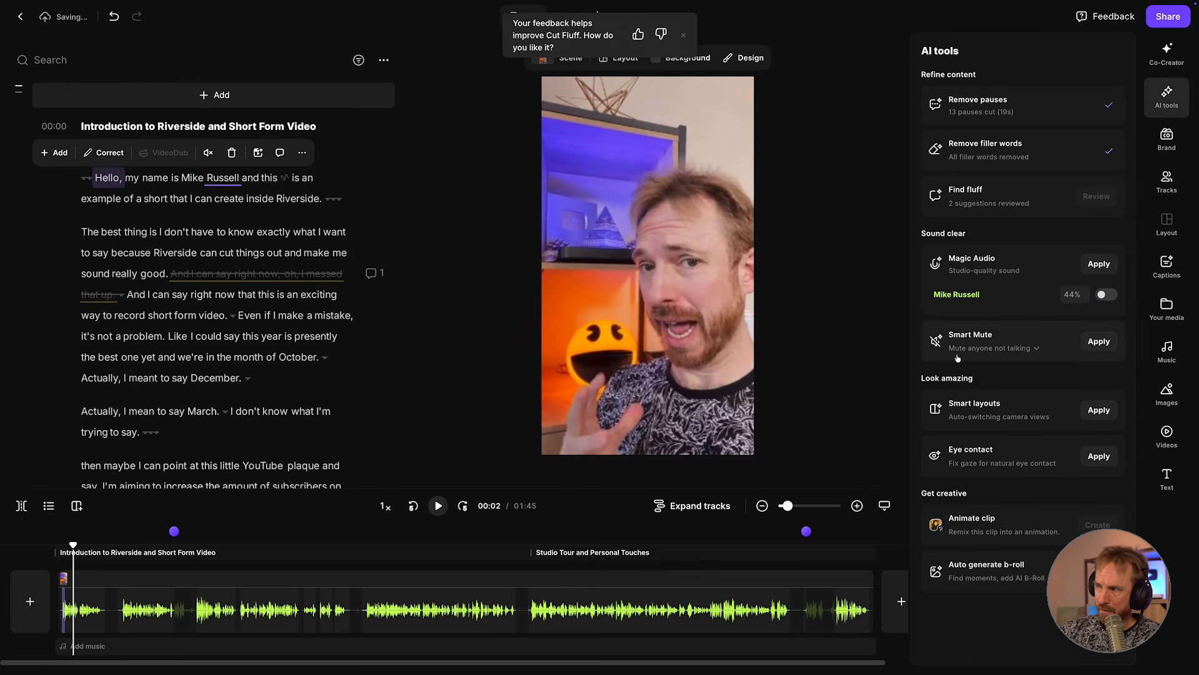
left_click(1108, 296)
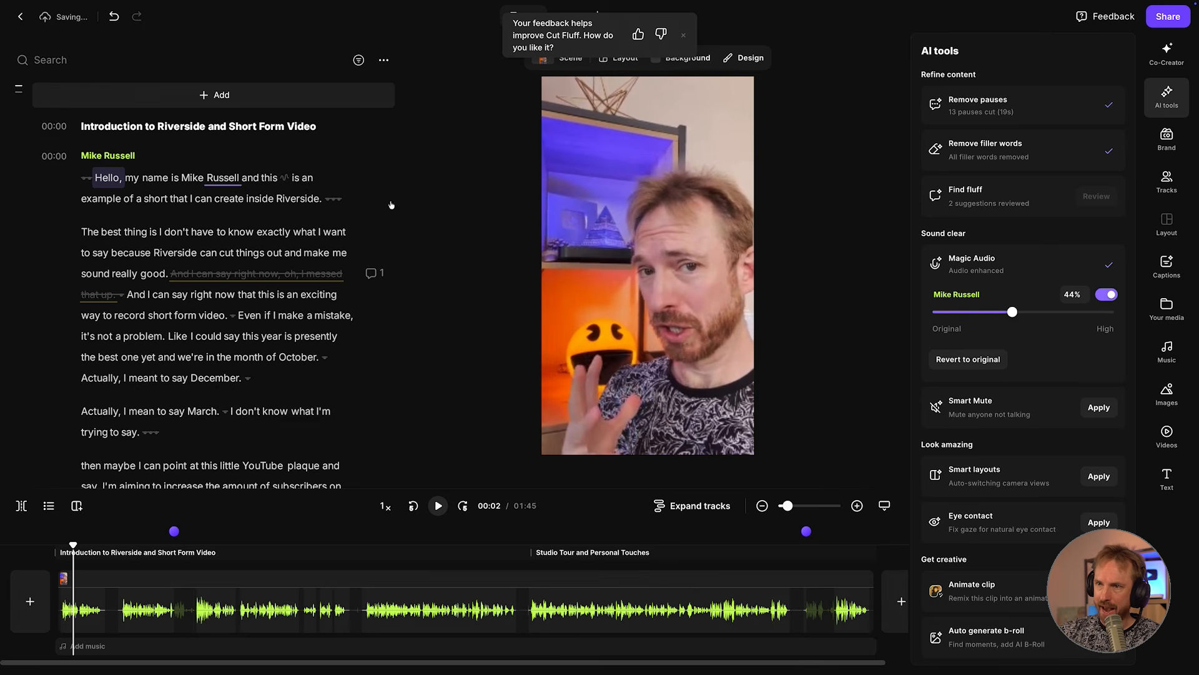
left_click(106, 169)
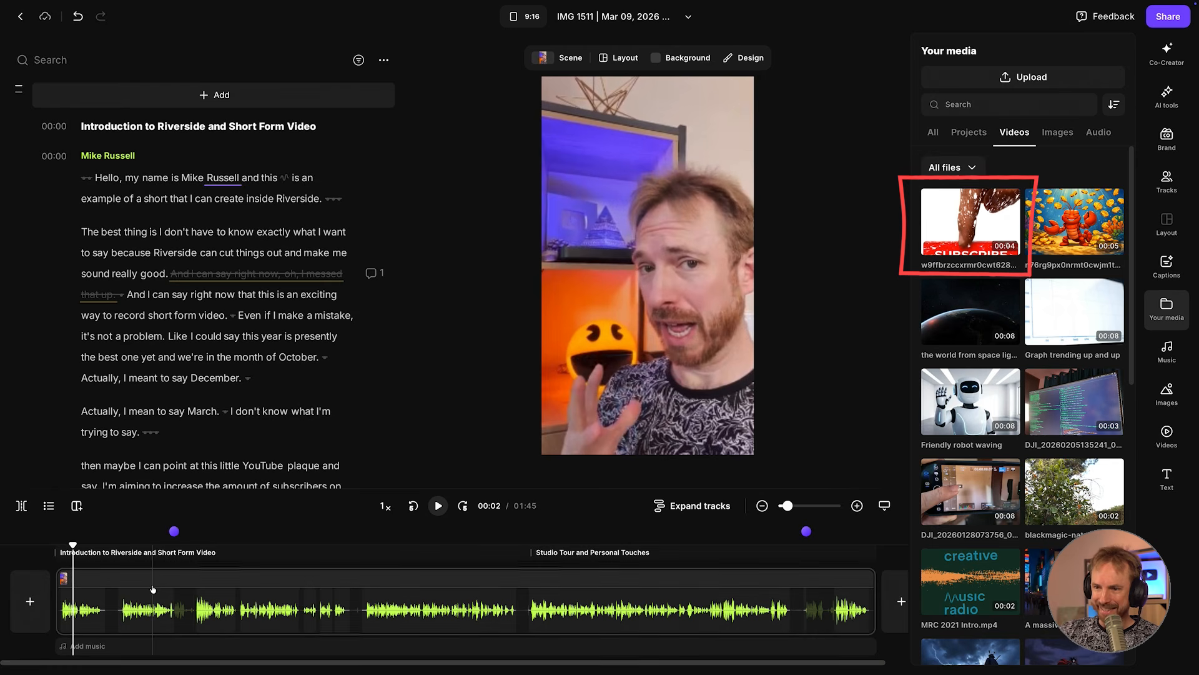
Insert the Subscribe video clip at "subscribers" in the line about increasing this channel's audience, expand it to full frame, and play that section.
scroll(190, 458, "down", 1)
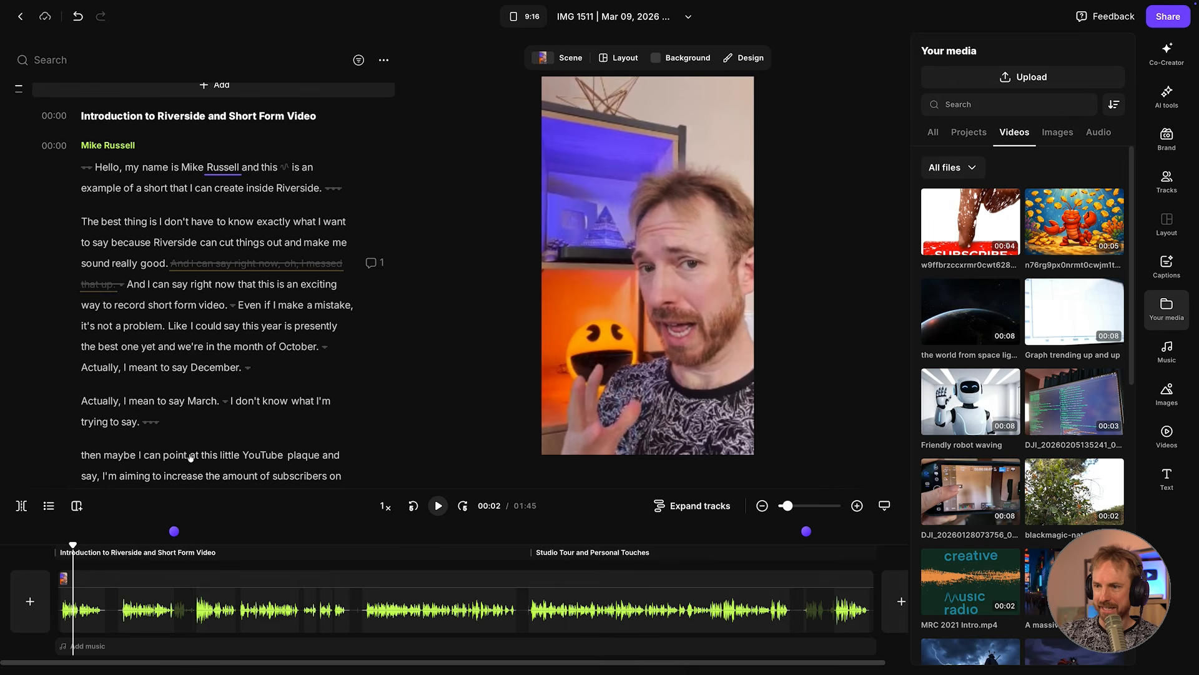
left_click(294, 474)
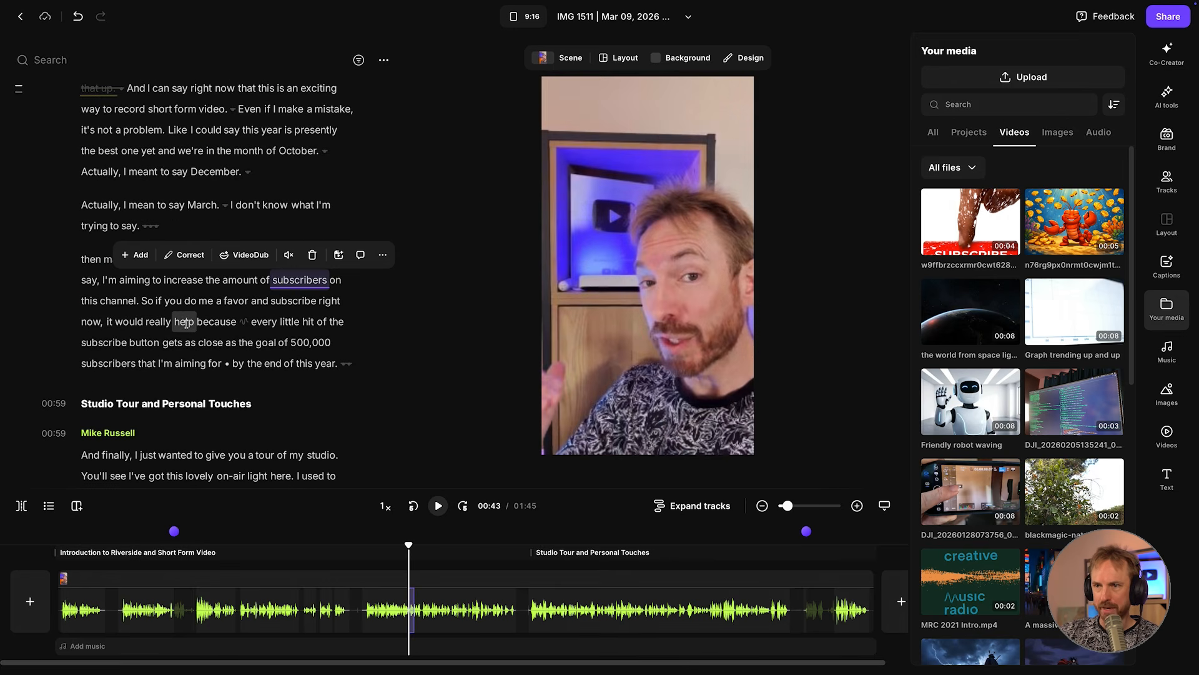
left_click(286, 281)
left_click(962, 230)
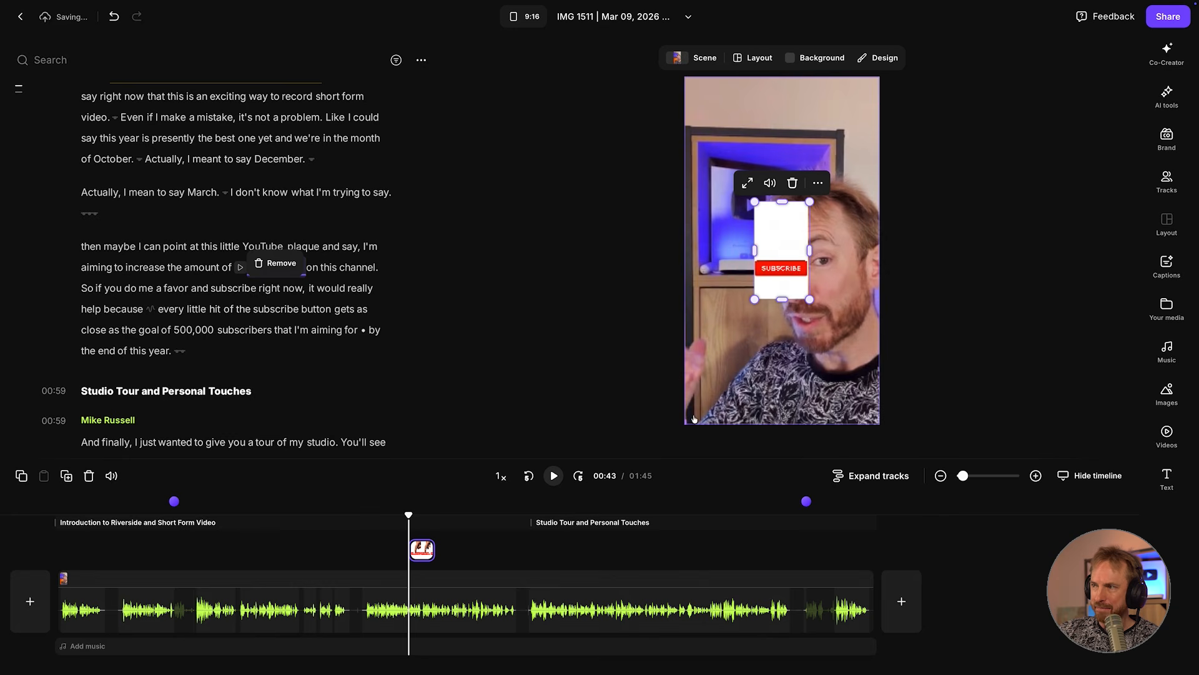
left_click(747, 184)
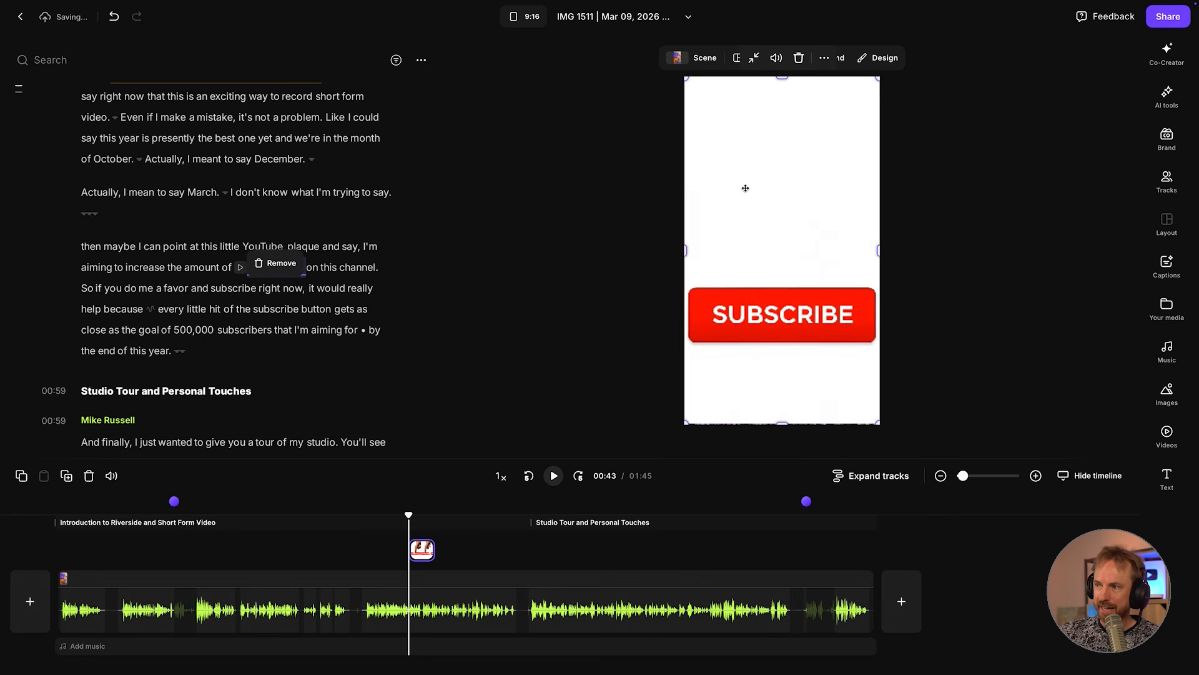
left_click(396, 550)
key("space")
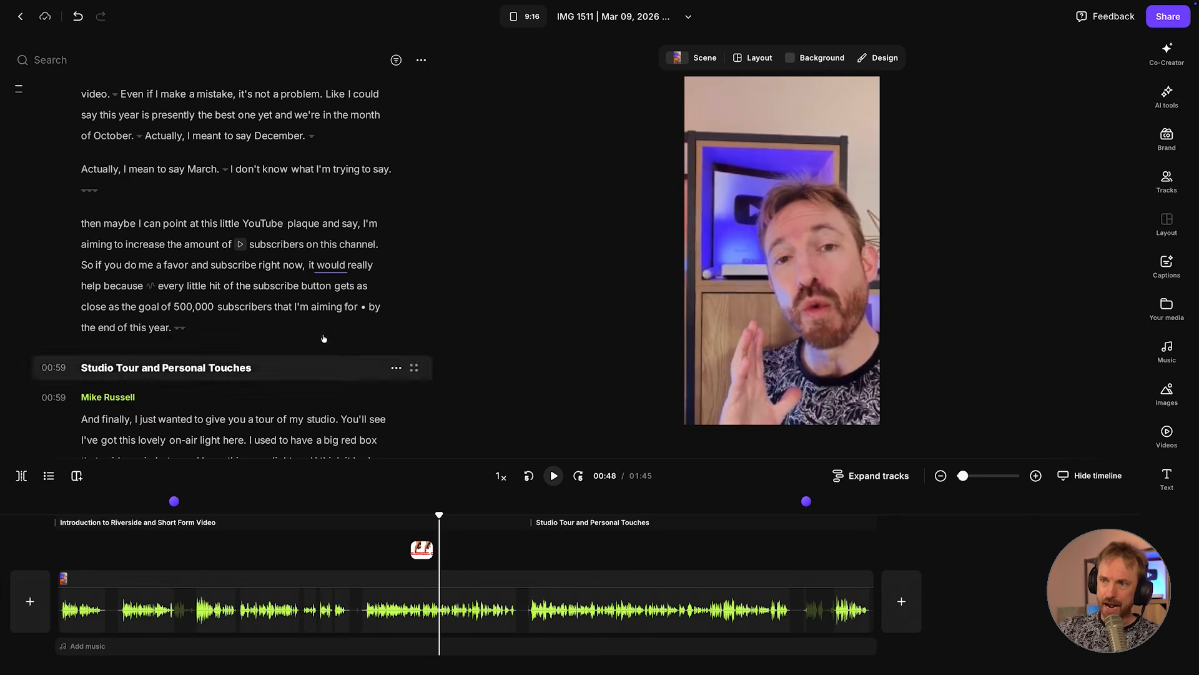
Play the passage from "month" through the mistaken December and March lines to "I don't know what I'm trying to say".
scroll(323, 338, "up", 3)
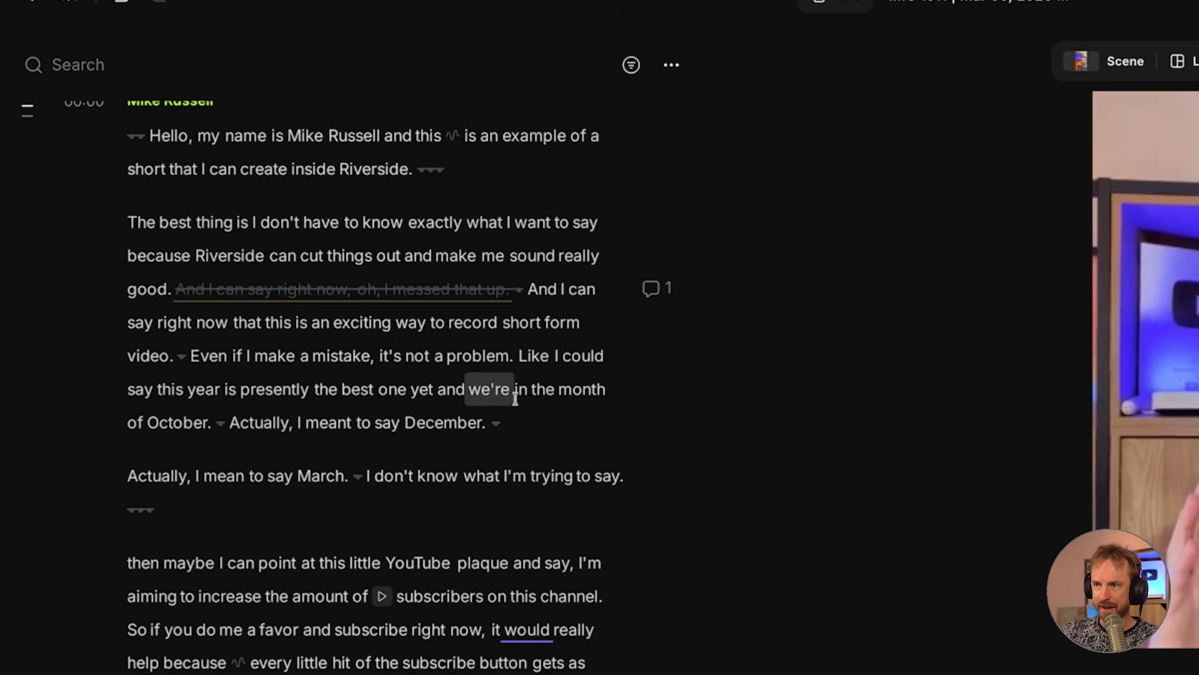
left_click(408, 423)
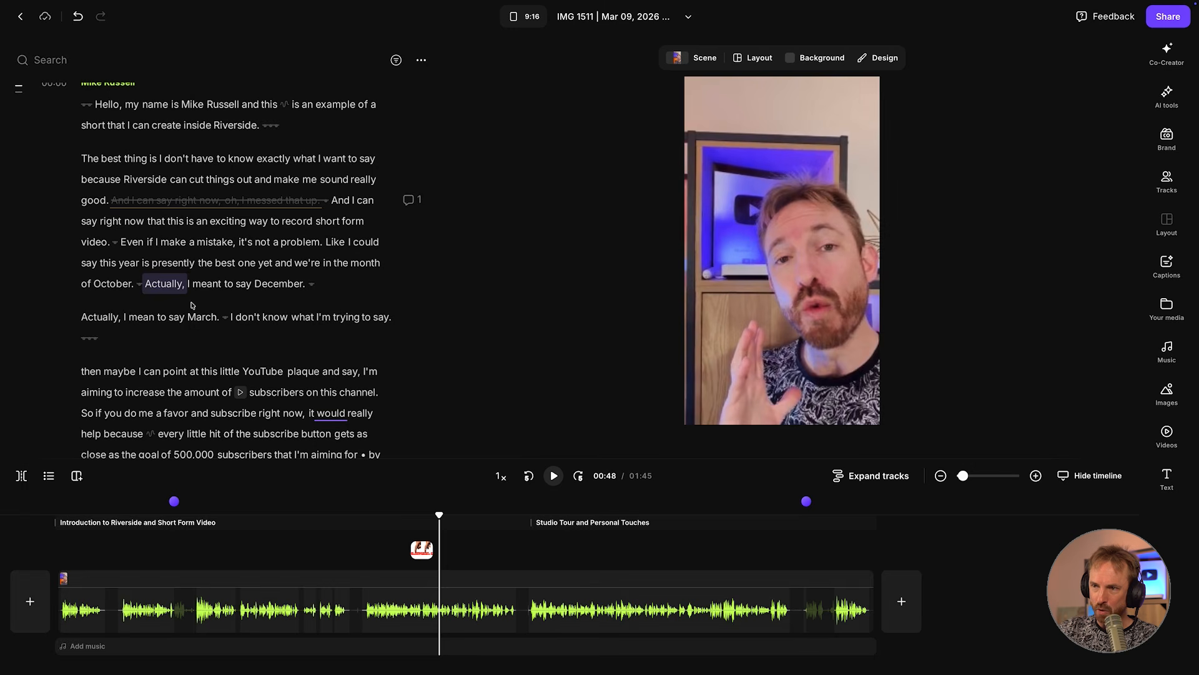
left_click_drag(192, 304, 205, 314)
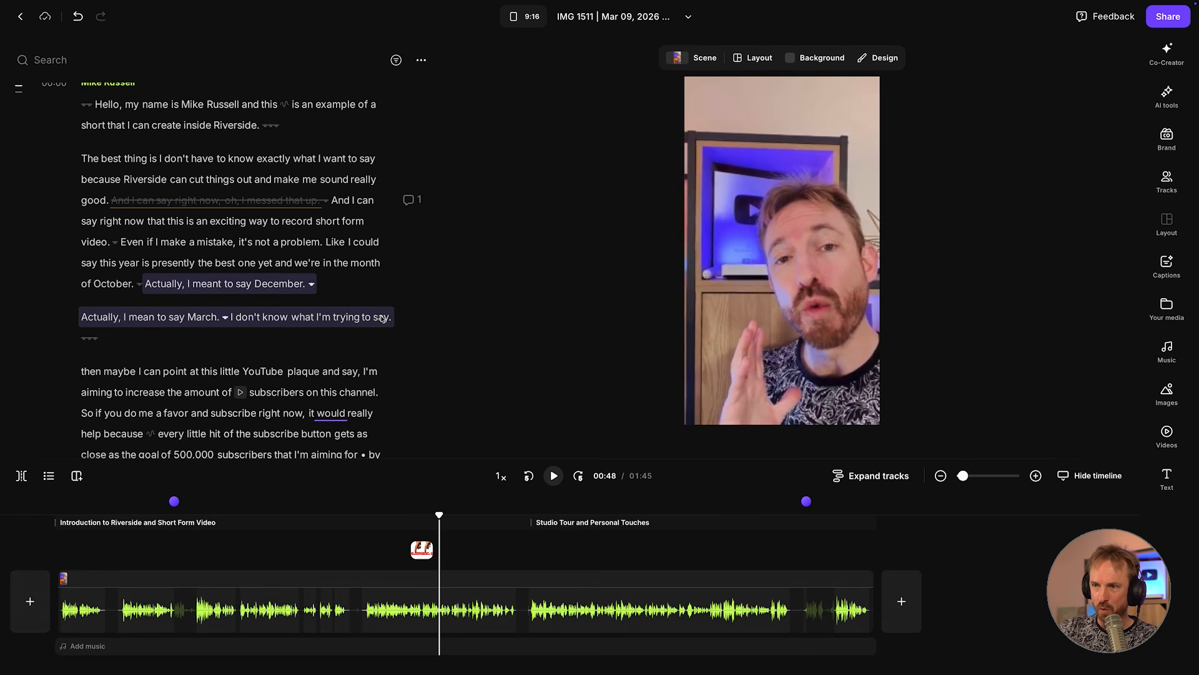
left_click_drag(392, 320, 392, 320)
left_click(343, 263)
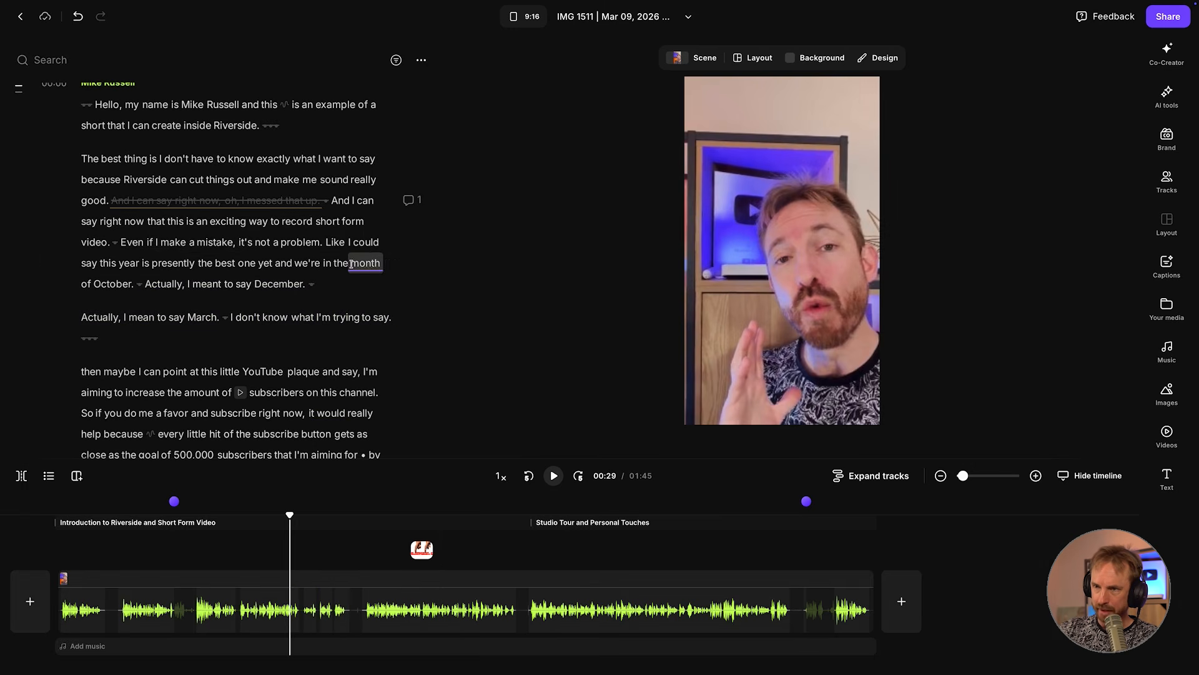
key("space")
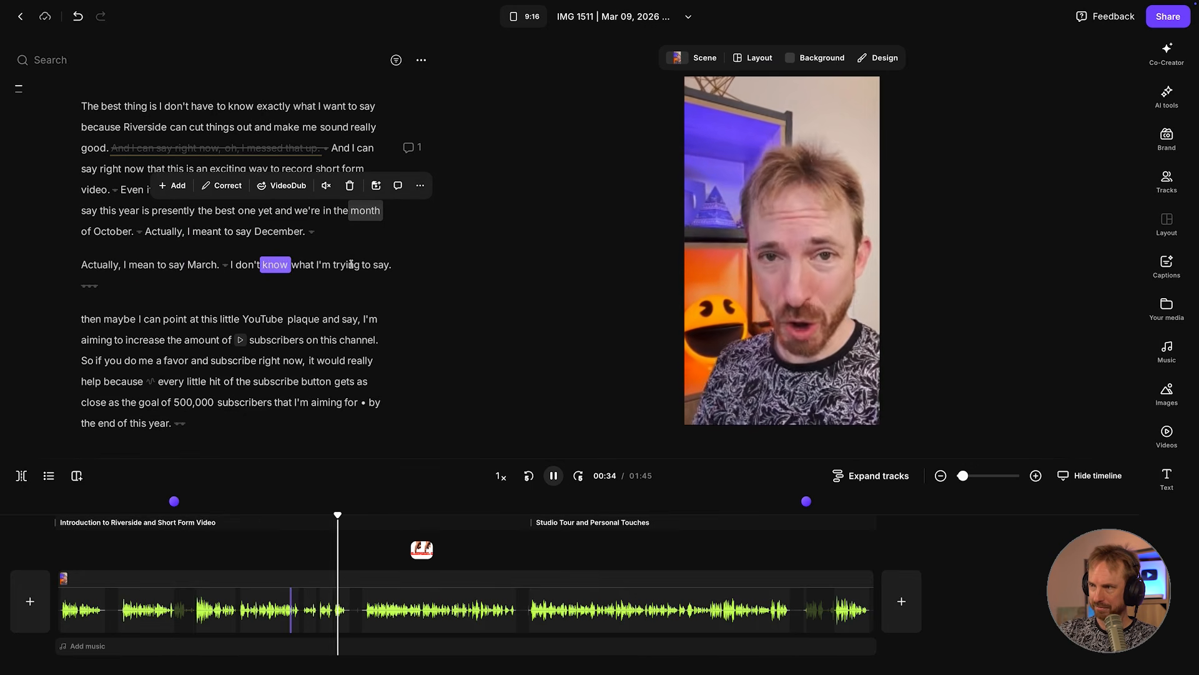
key("space")
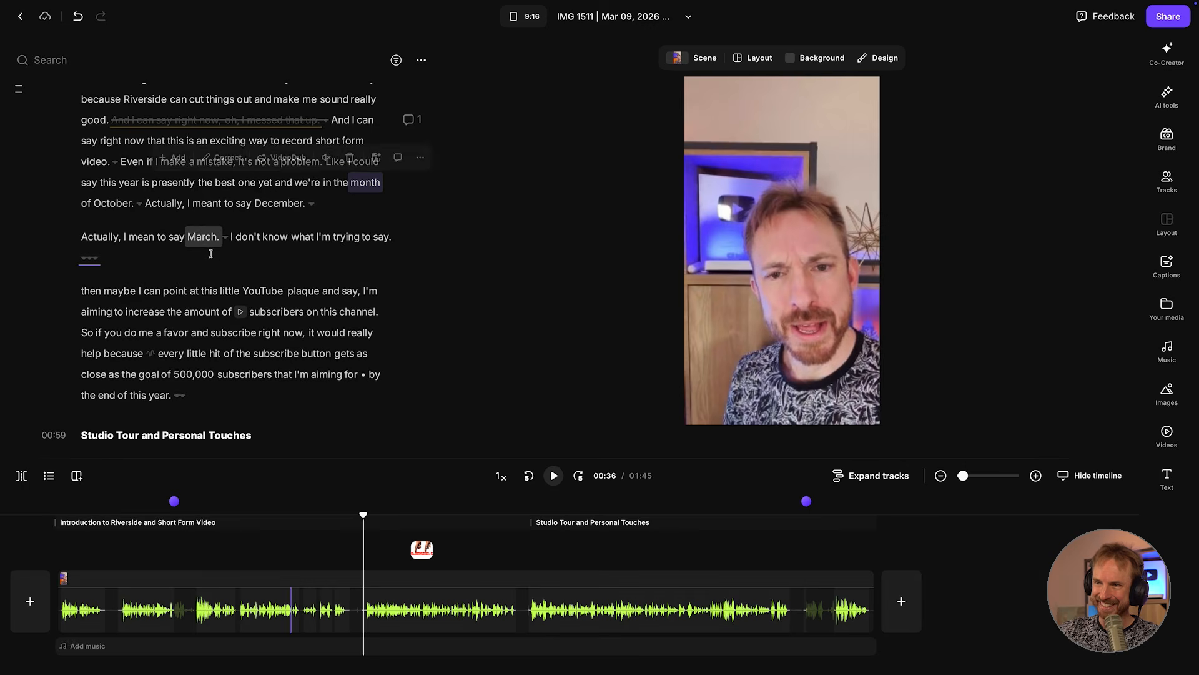
Cut the transcript from "Actually, I meant to say December" through "I don't know what I'm trying to say", and play the edit from "month".
scroll(210, 259, "up", 2)
left_click(160, 243)
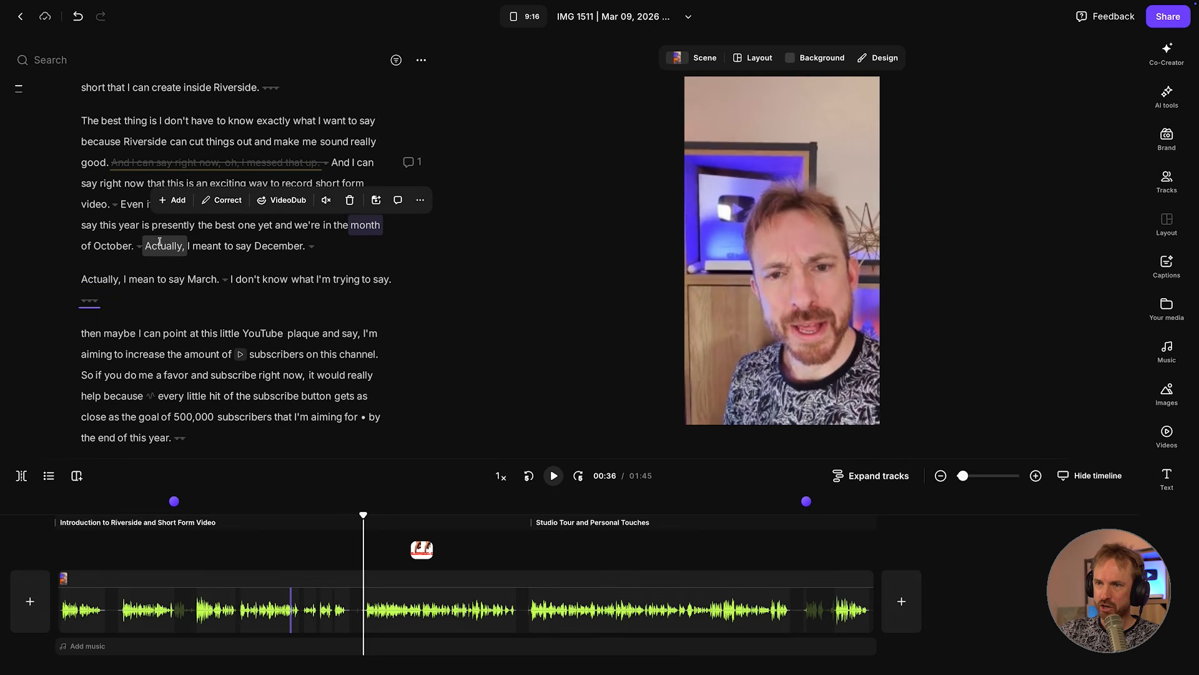
left_click_drag(155, 244, 185, 304)
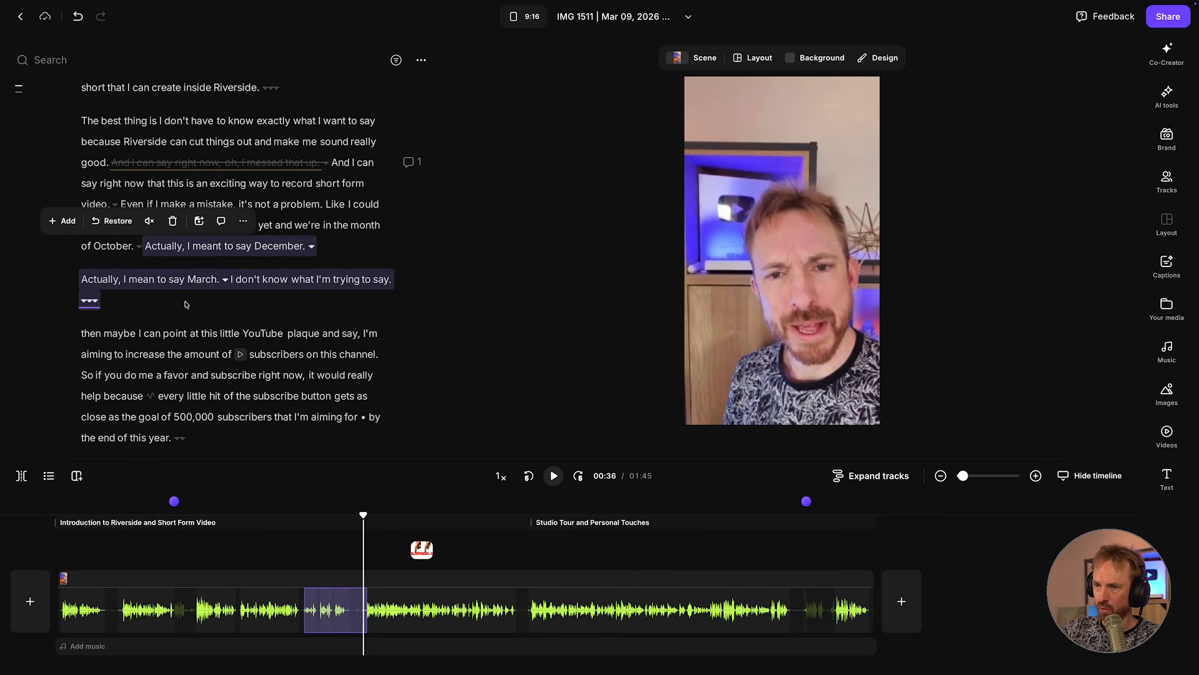
key("Delete")
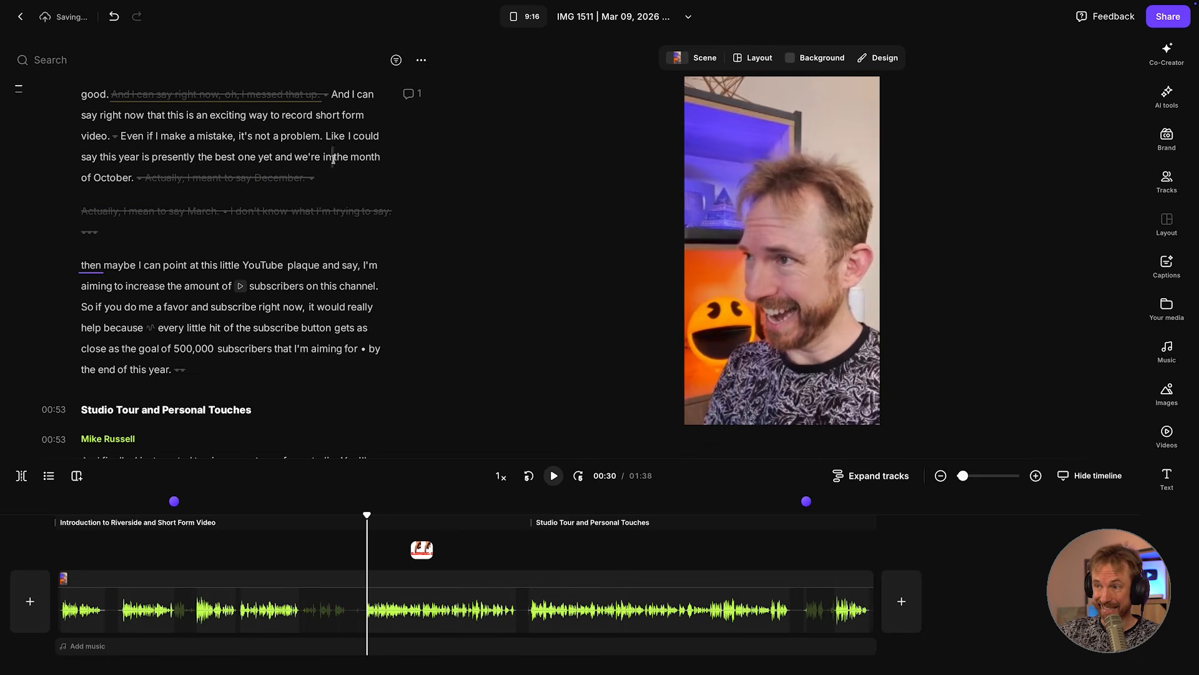
left_click(361, 159)
key("space")
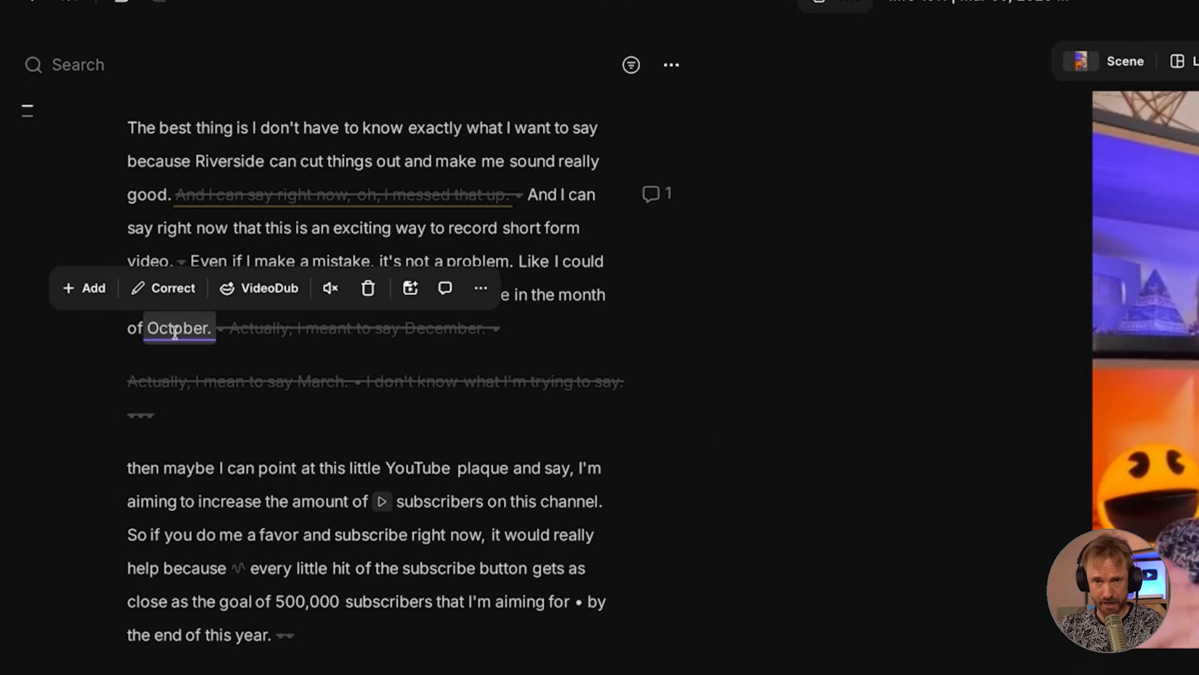
Start a VideoDub replacement of the word "October" and accept the media usage agreement.
left_click(280, 297)
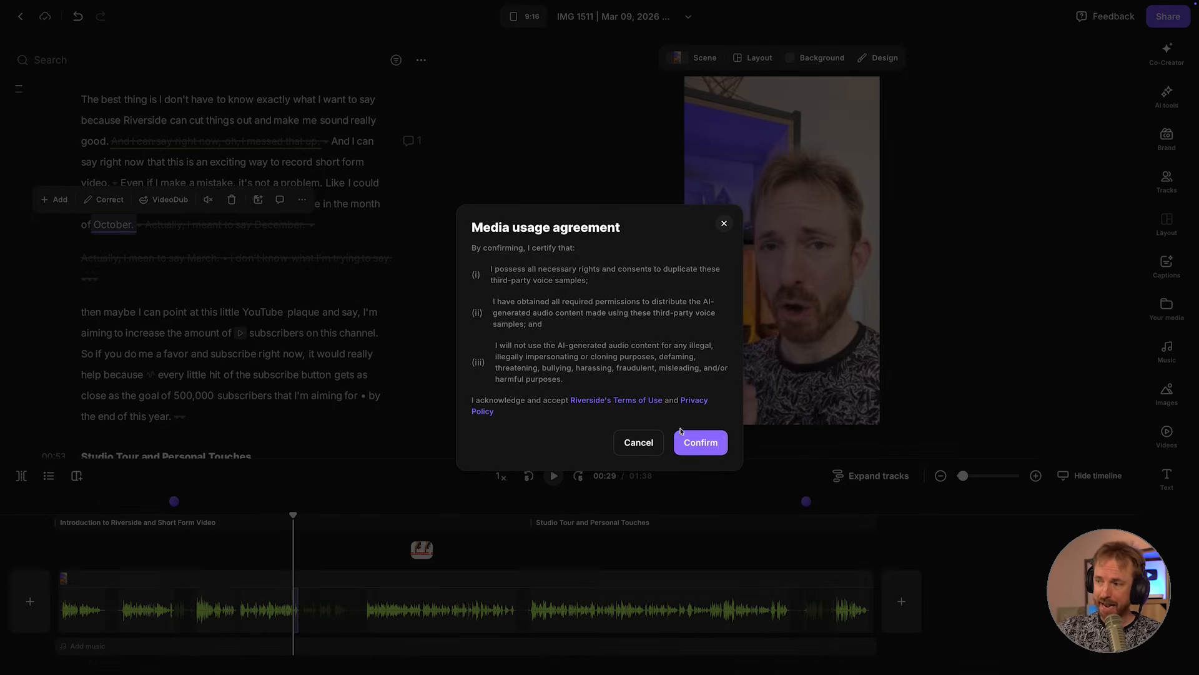
left_click(701, 443)
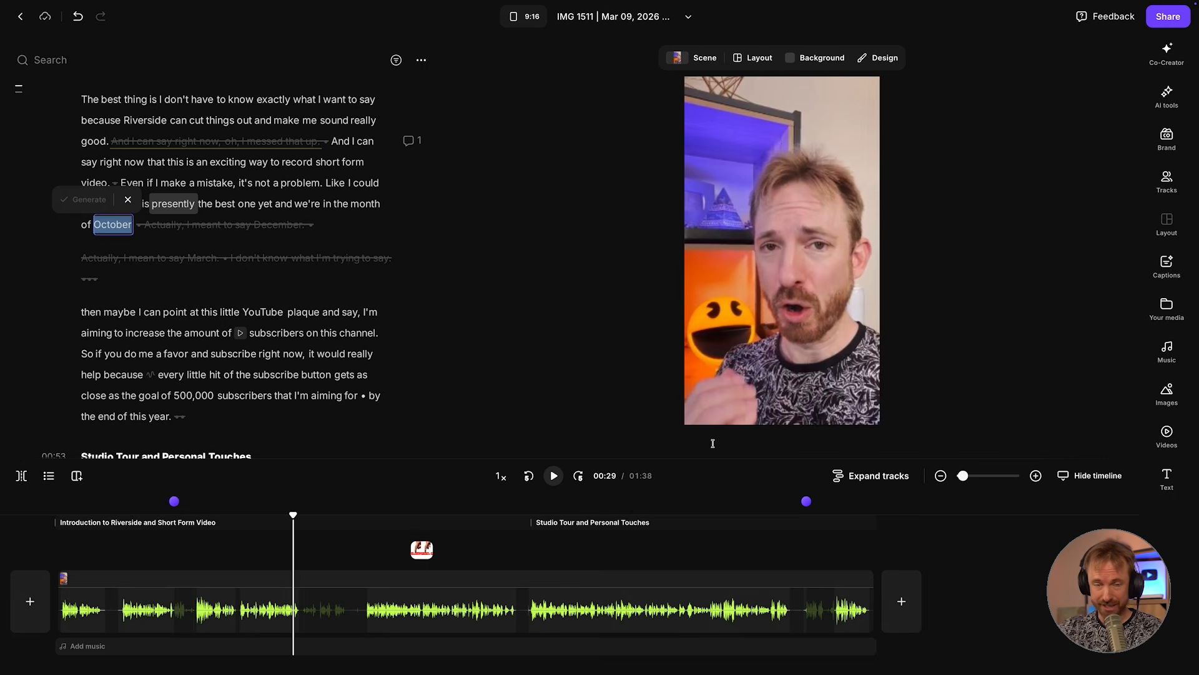